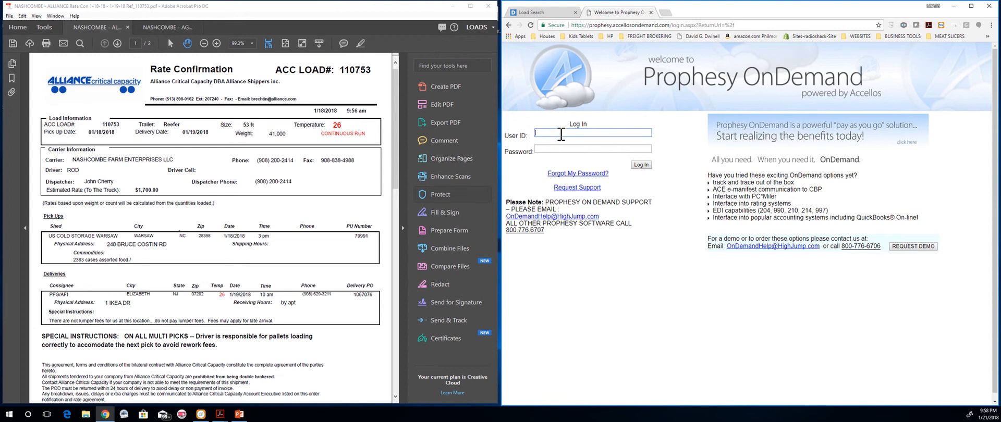
Step: Sign in to Prophesy OnDemand with the account's user ID and password
key(Tab)
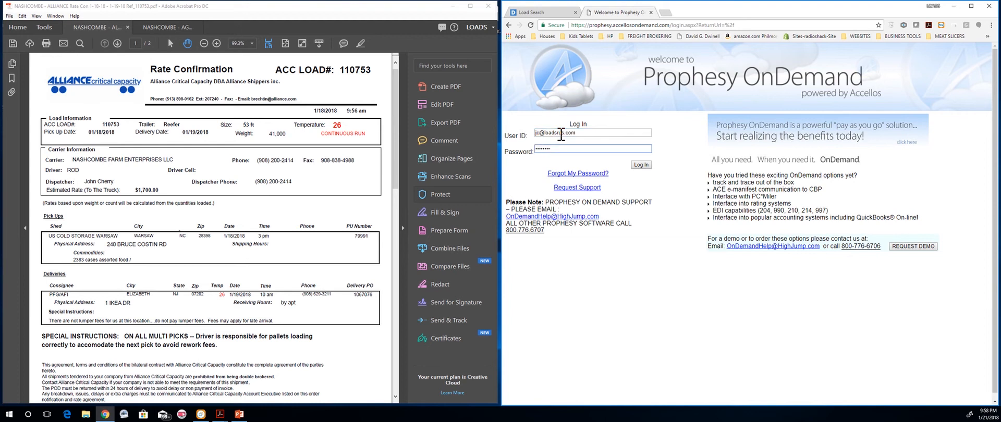
key(Return)
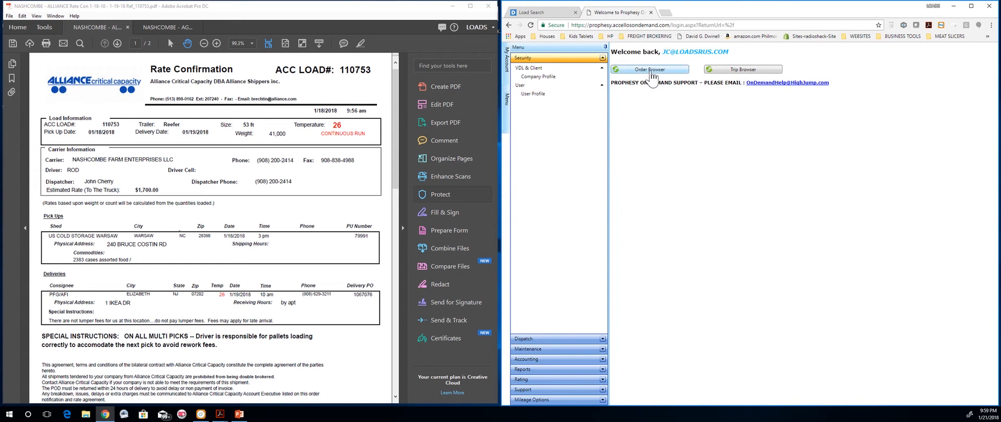
Step: Open the Order Browser from the Dispatch menu, hide the menu, and start a new order
click(531, 338)
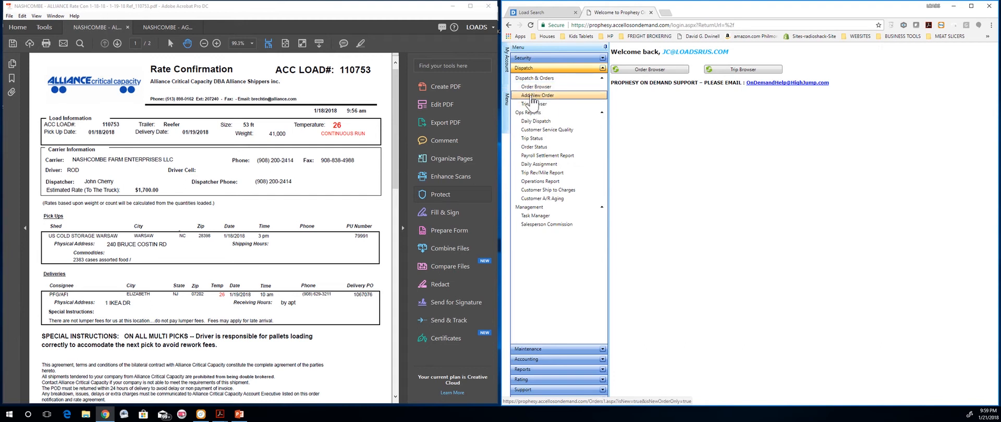
click(636, 72)
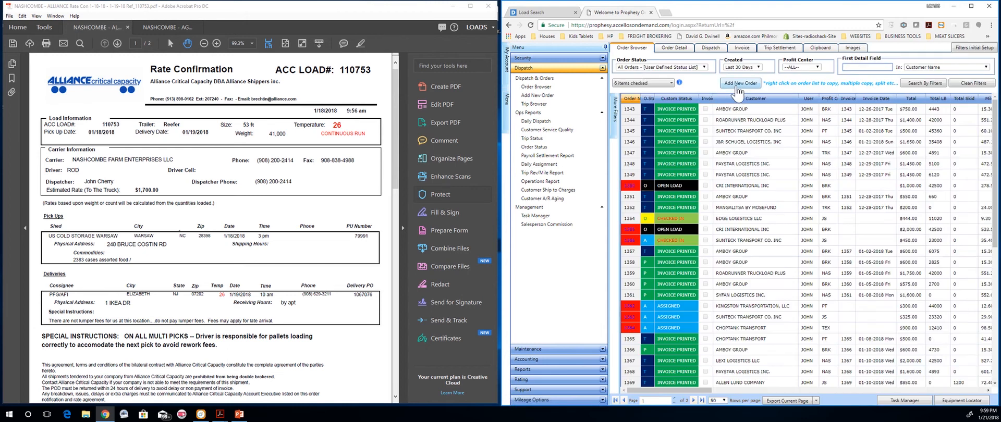
click(606, 48)
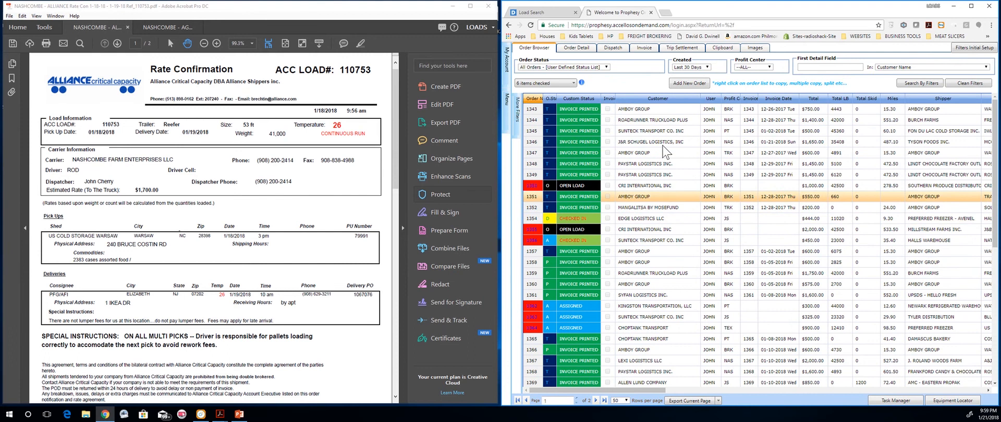
click(687, 87)
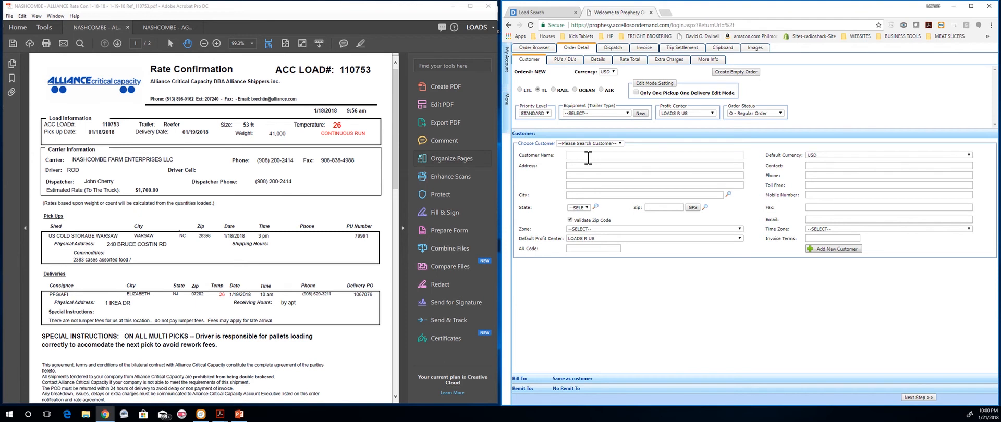
Step: Search 'ALLI', pick ALLIANCE SHIPPERS INC as customer, then remove it from the order
text(al)
key(BackSpace)
key(BackSpace)
text(ALL)
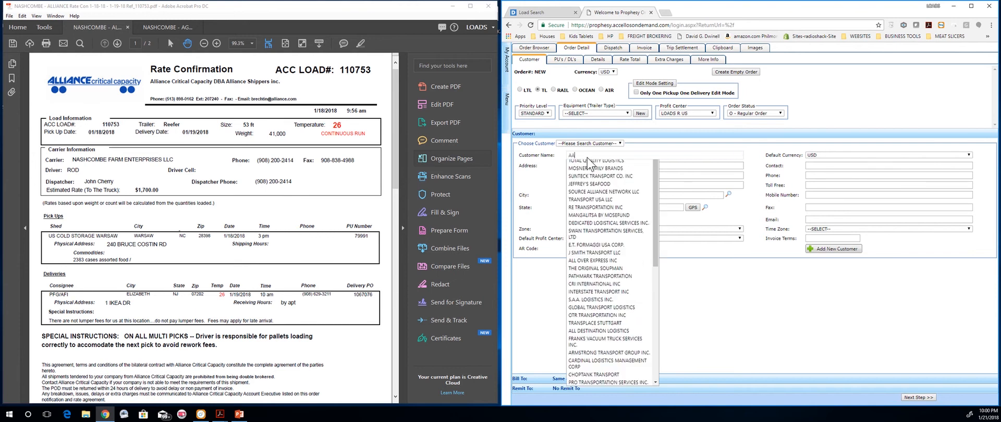
text(I)
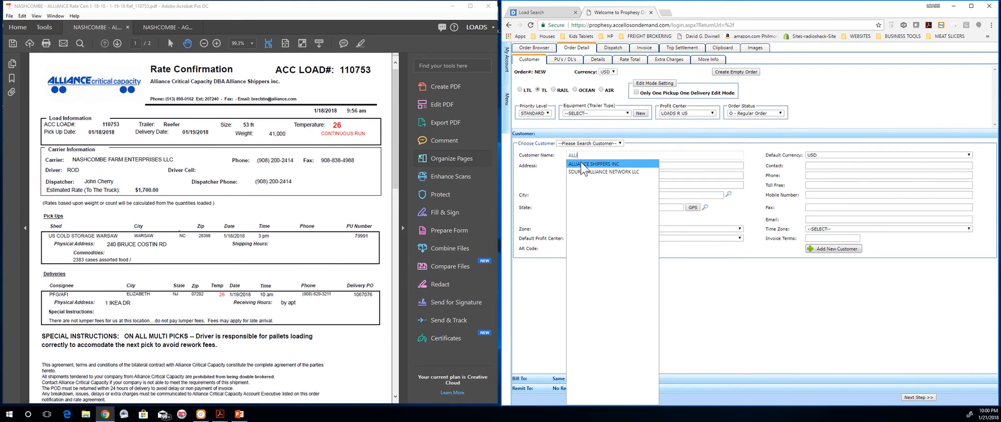
click(581, 164)
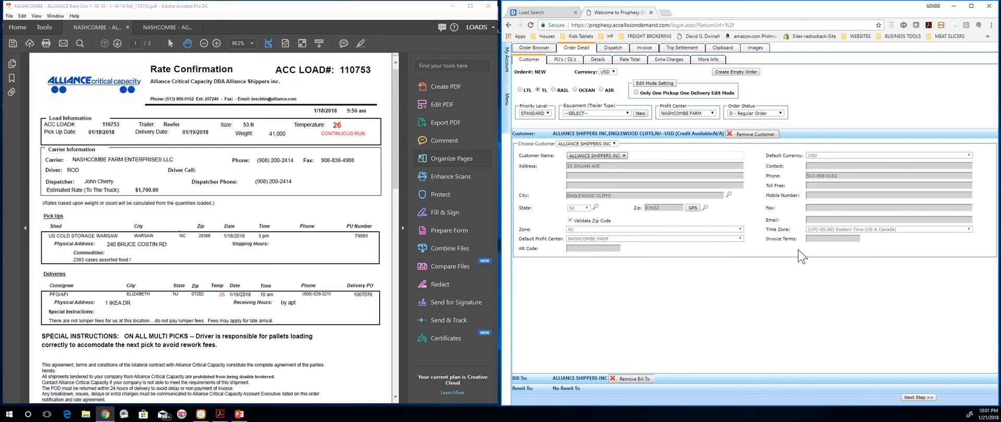
click(749, 137)
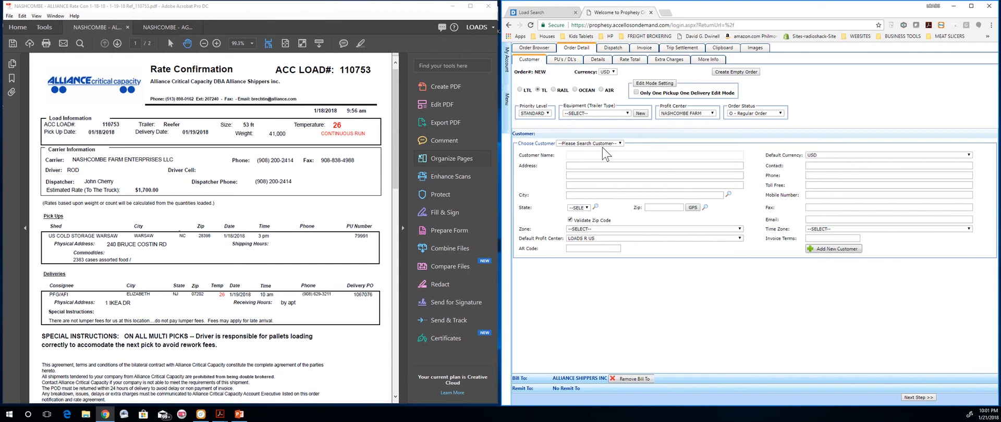
Step: Choose ALLIANCE SHIPPERS INC again as the order's customer so its contact details fill in
click(620, 144)
click(636, 146)
click(613, 155)
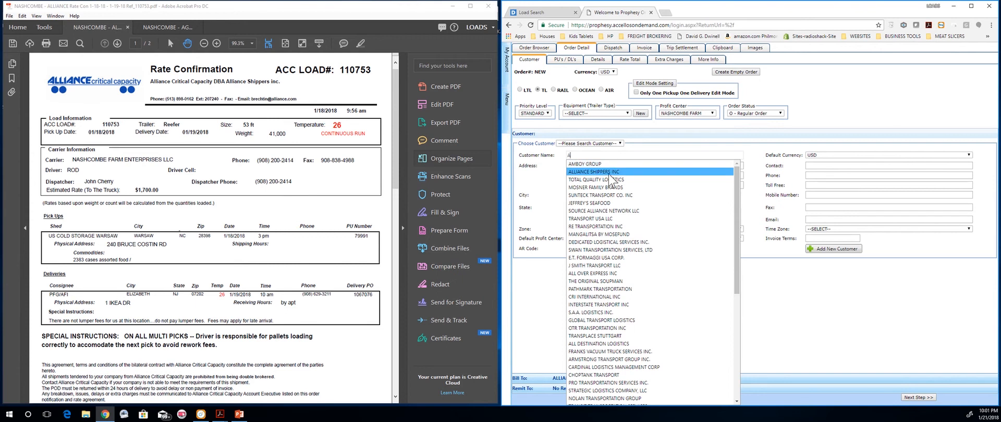
click(608, 173)
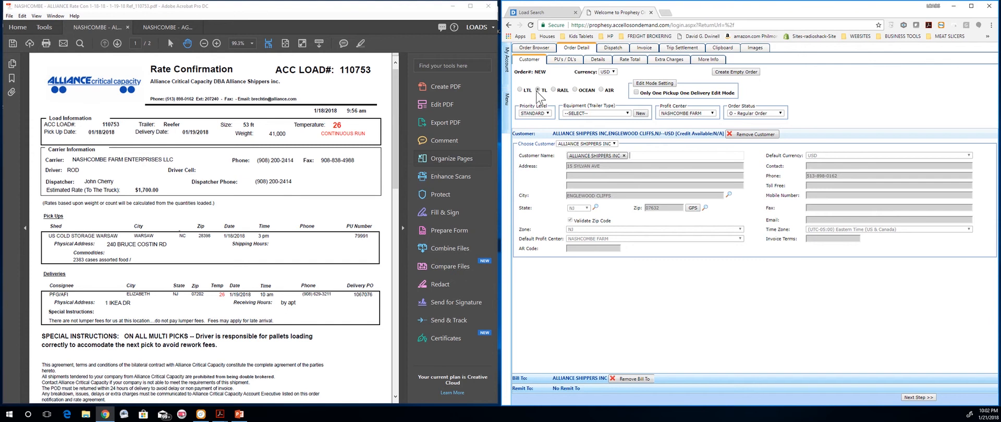
Step: Choose 53 REEFER equipment, keeping STANDARD priority, NASHCOMBE FARM profit center and Regular Order status
click(533, 113)
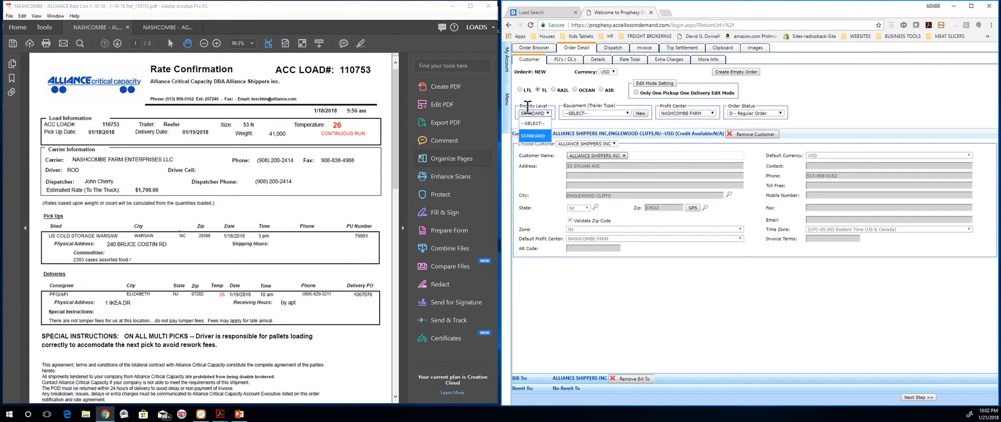
click(531, 107)
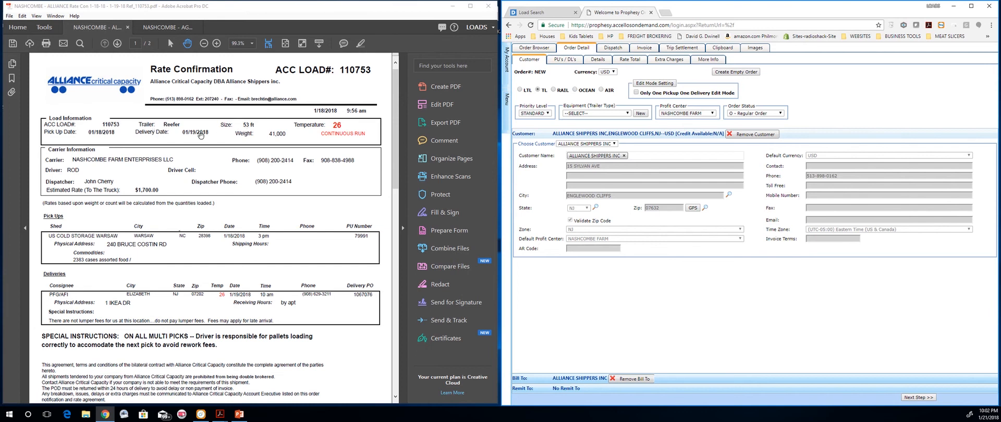
click(616, 115)
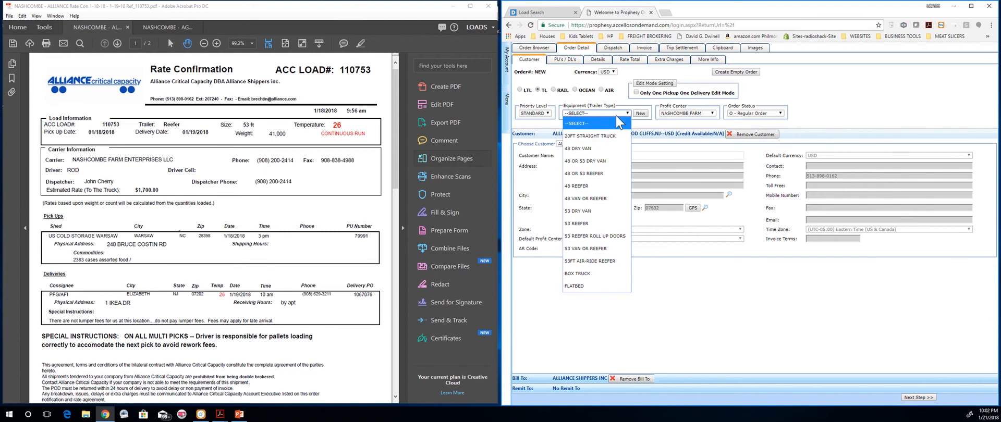
click(599, 223)
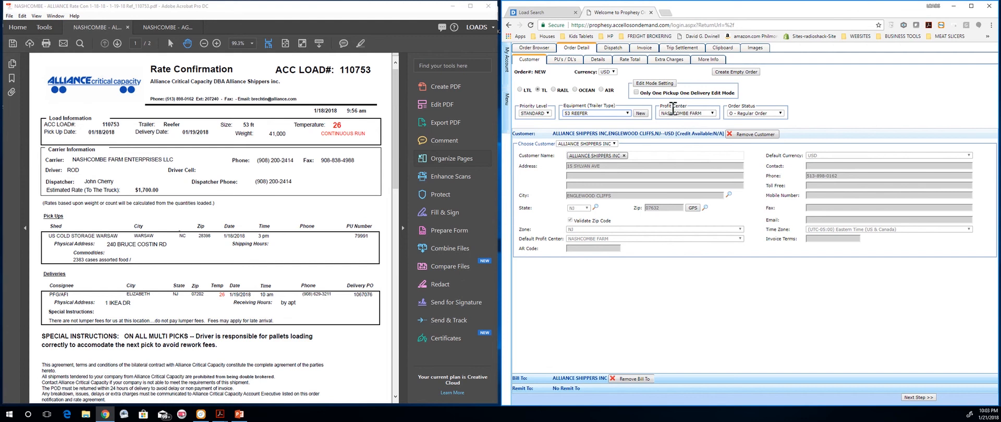
click(702, 115)
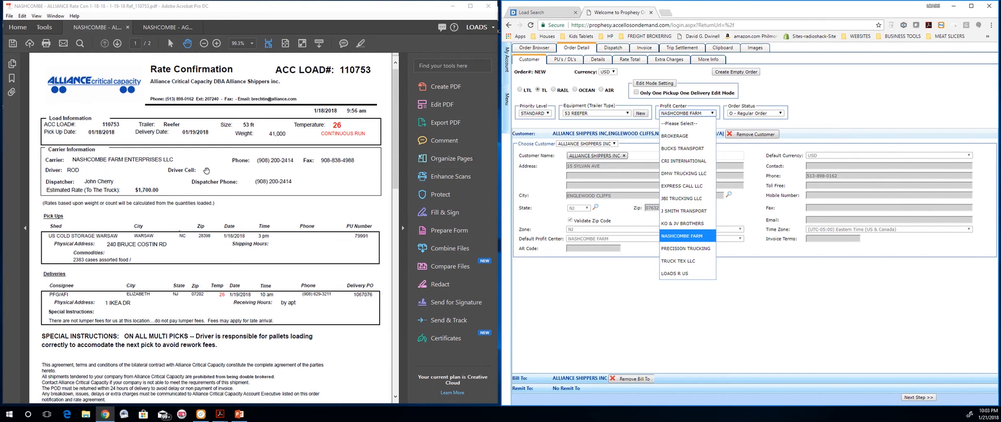
click(673, 237)
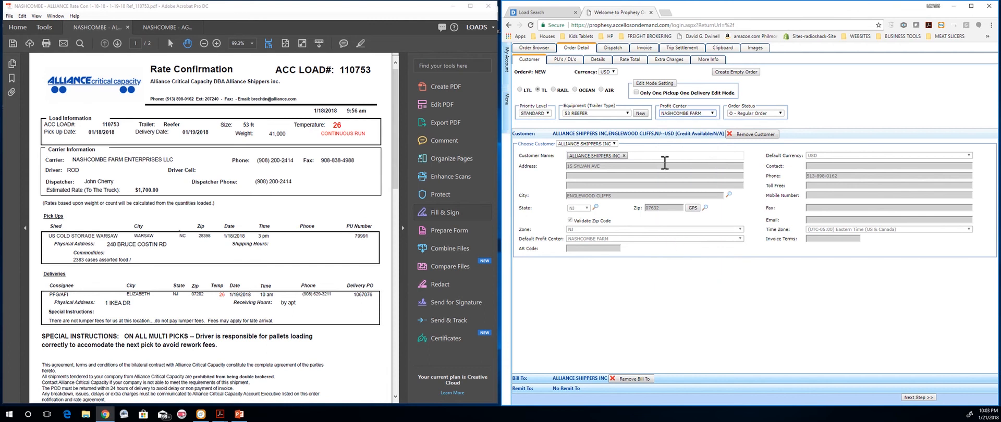
click(780, 113)
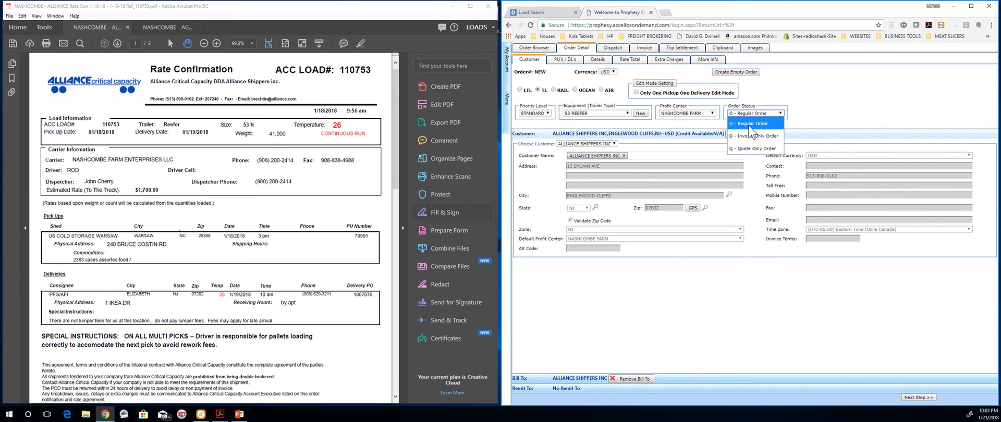
click(810, 108)
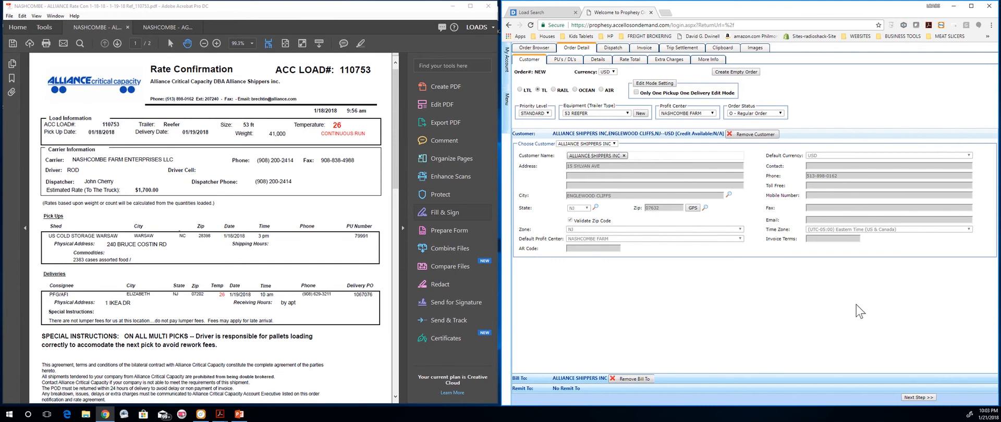
Step: Go to the PU's/DL's step and add a new stop, ready for its company name
click(924, 398)
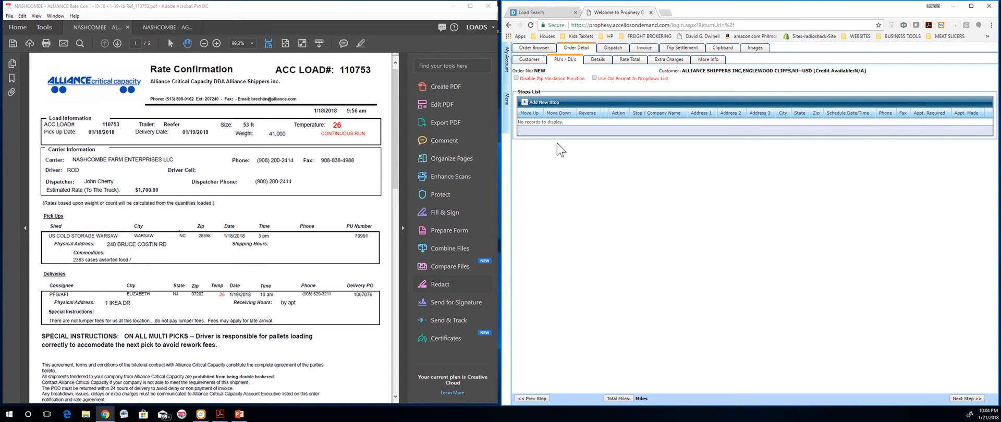
click(526, 103)
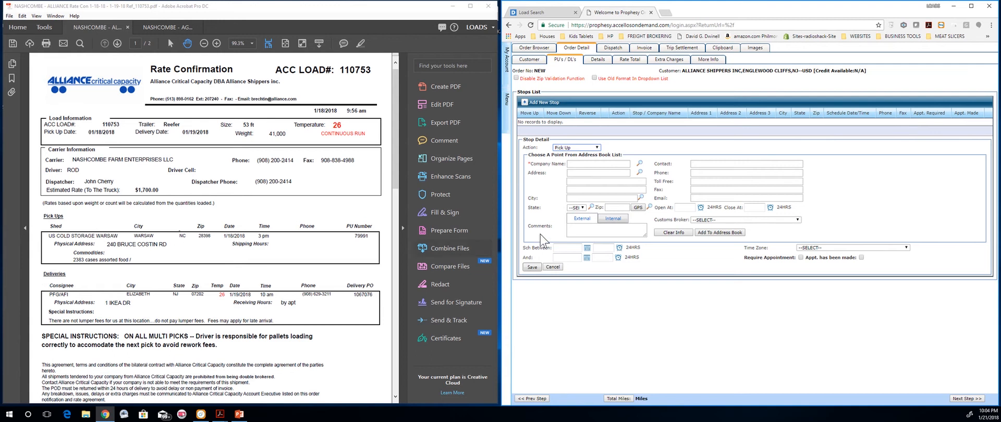
click(593, 165)
Step: Search Google in a new tab for 'US COLD STORAGE WARSAW NC'
click(668, 14)
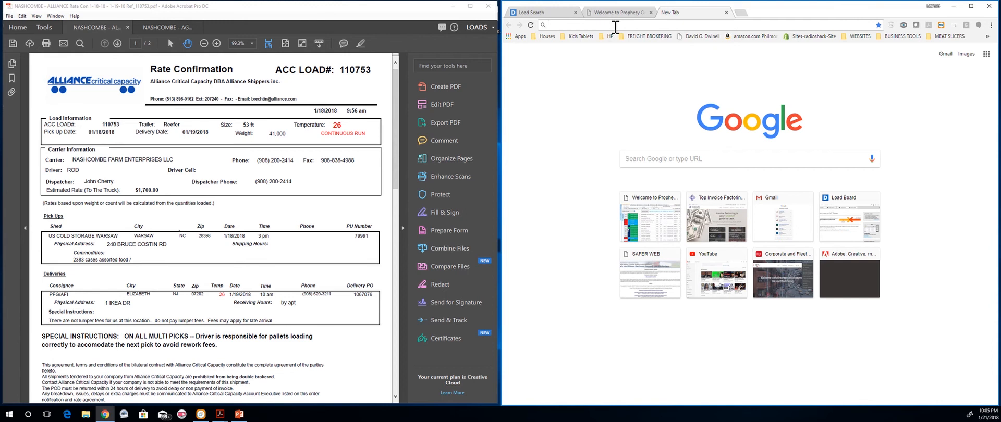
text(US)
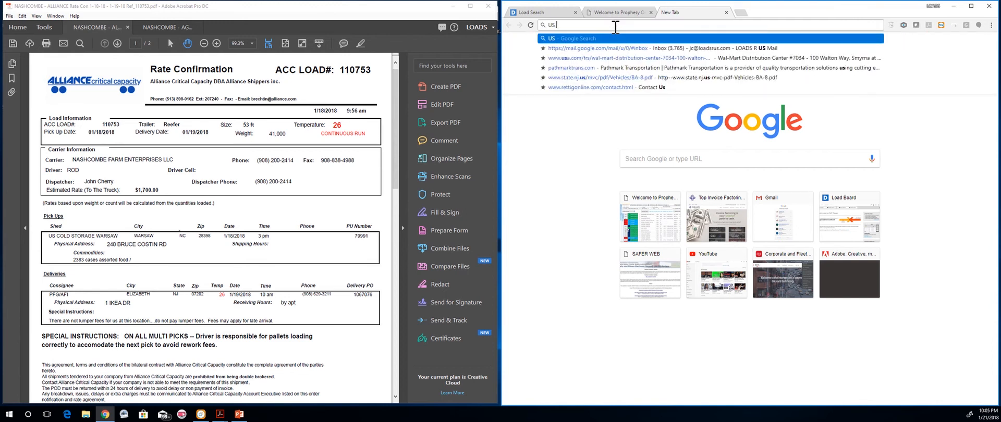
text(COLD STORAGE )
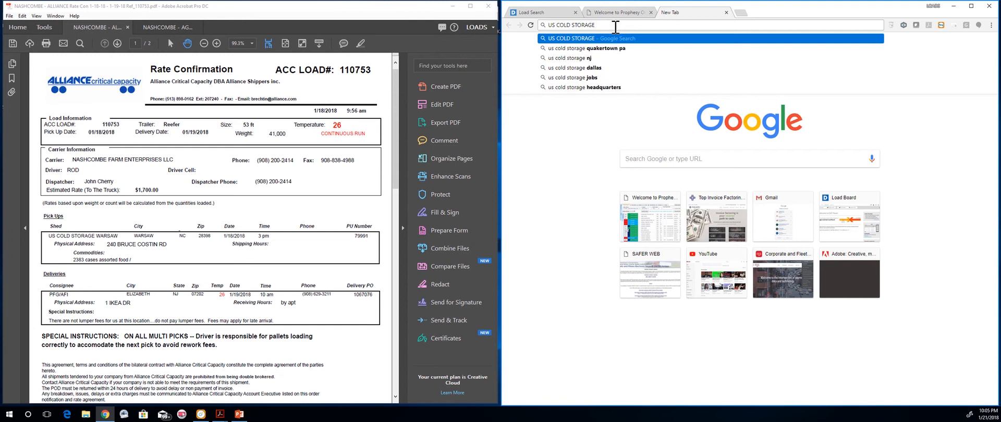
text(WARSA)
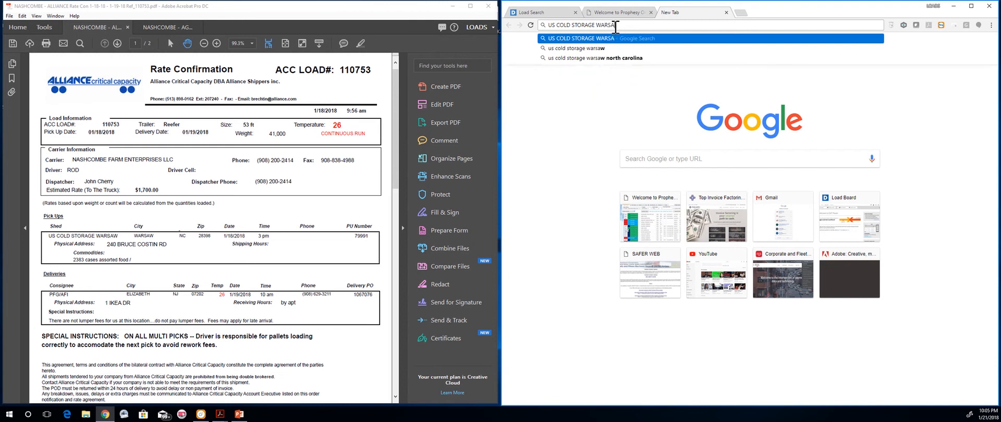
text(W NC)
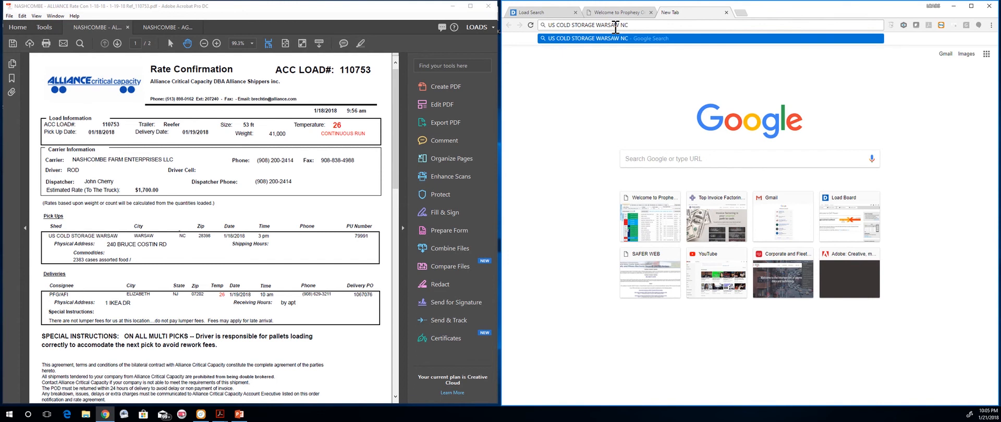
key(Return)
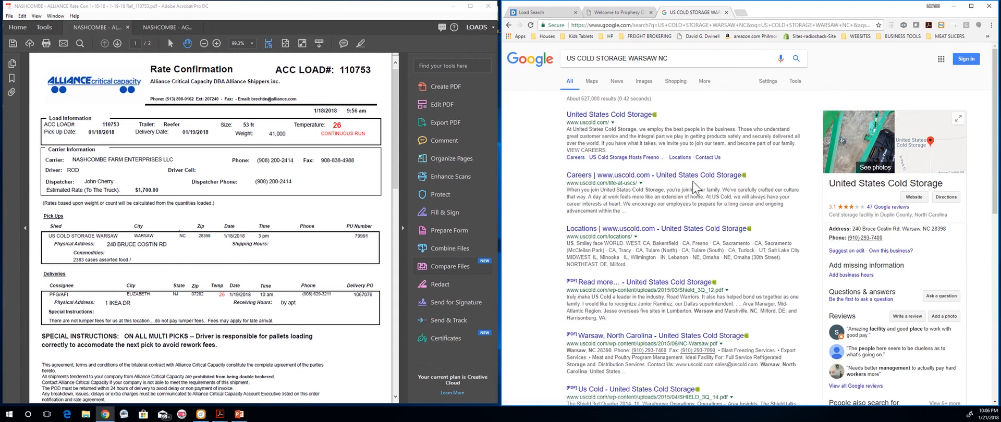
Step: Move the order into its own window beside the search results and enter company name US COLD STORAGE
click(605, 18)
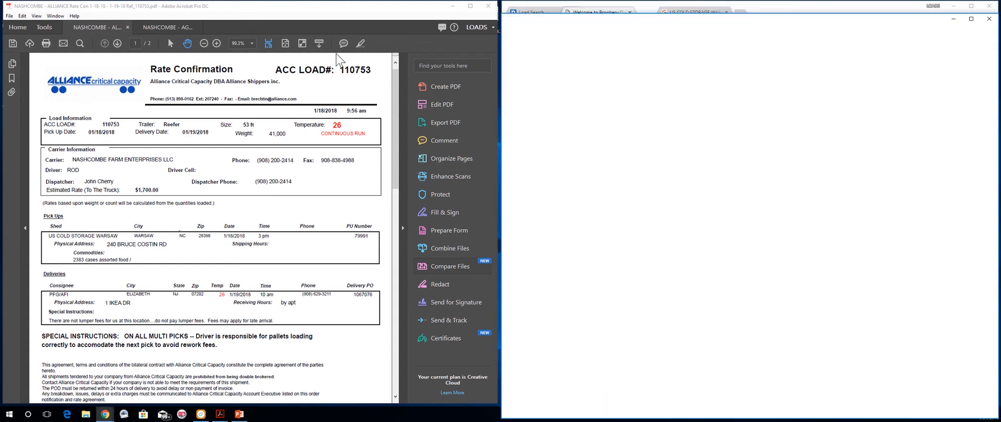
drag(171, 51, 136, 16)
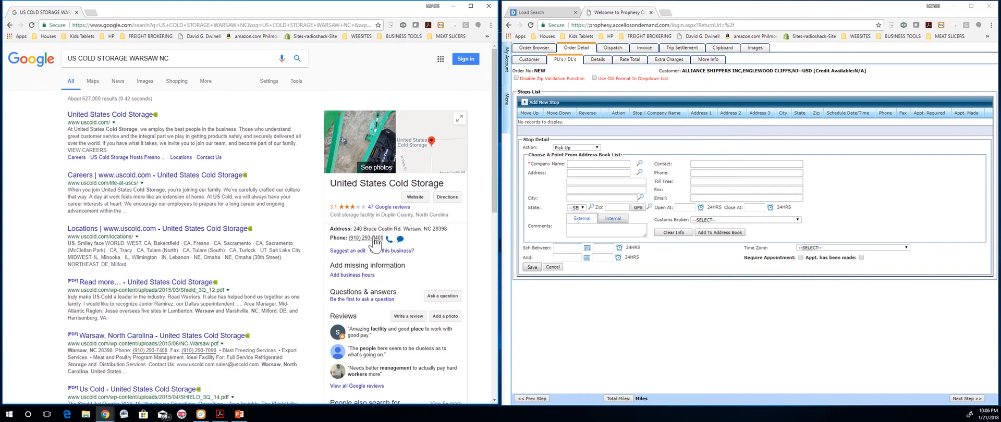
click(591, 164)
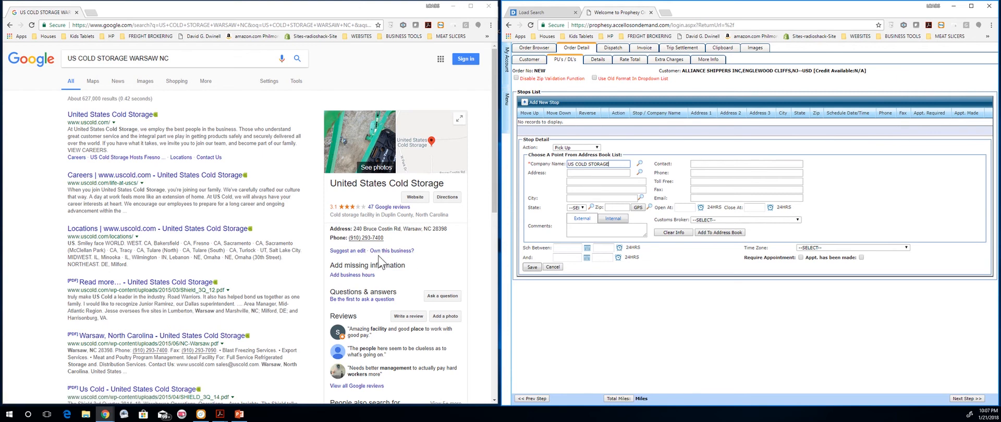
Step: Visit the stop's Open At and Close At fields, then switch comments to Internal
click(681, 208)
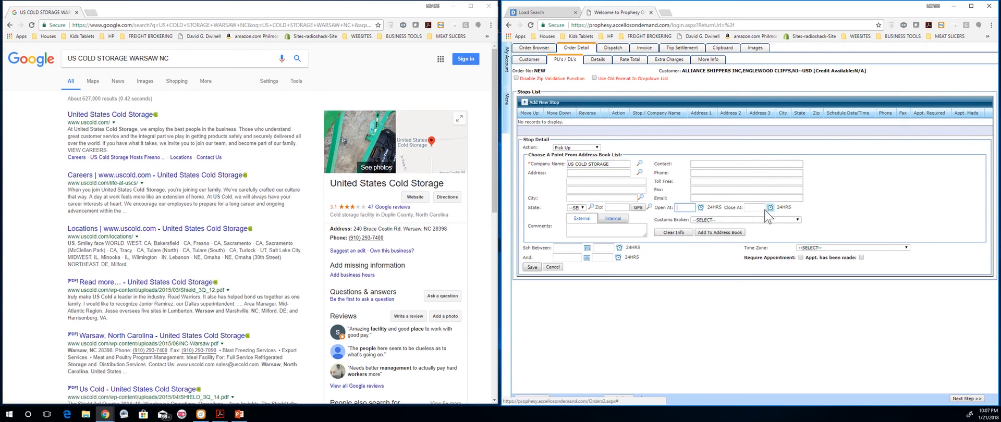
click(754, 207)
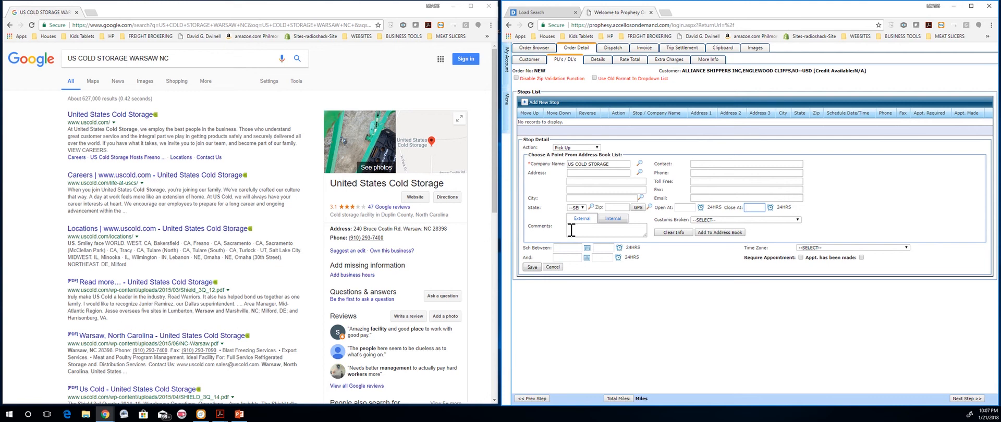
click(615, 224)
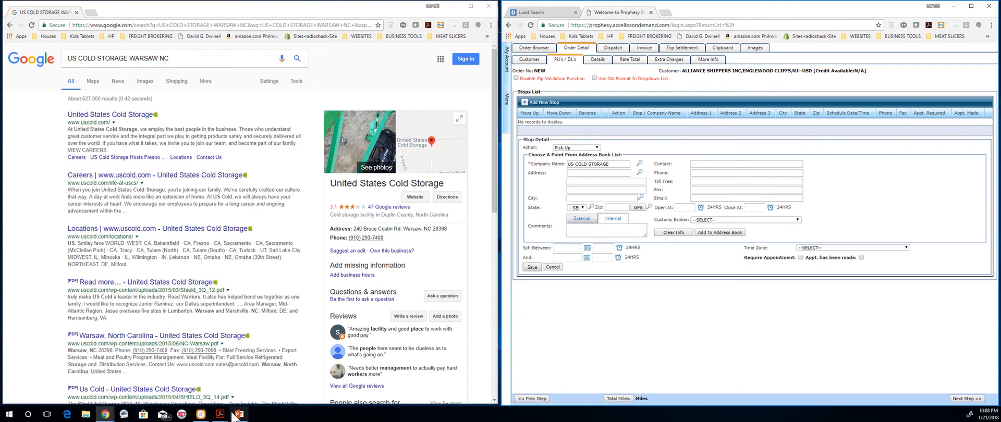
Step: Check the rate confirmation PDF, clear the stop's company info, and close the Google window
mouse_move(222, 415)
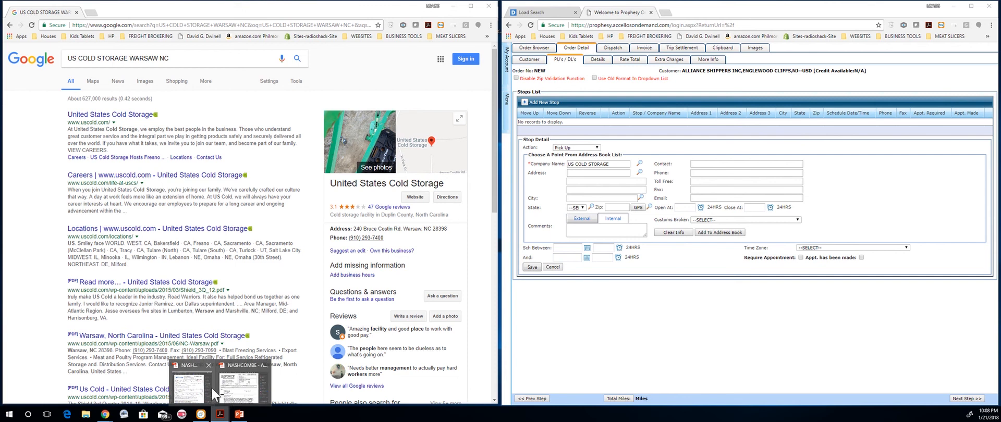
click(233, 395)
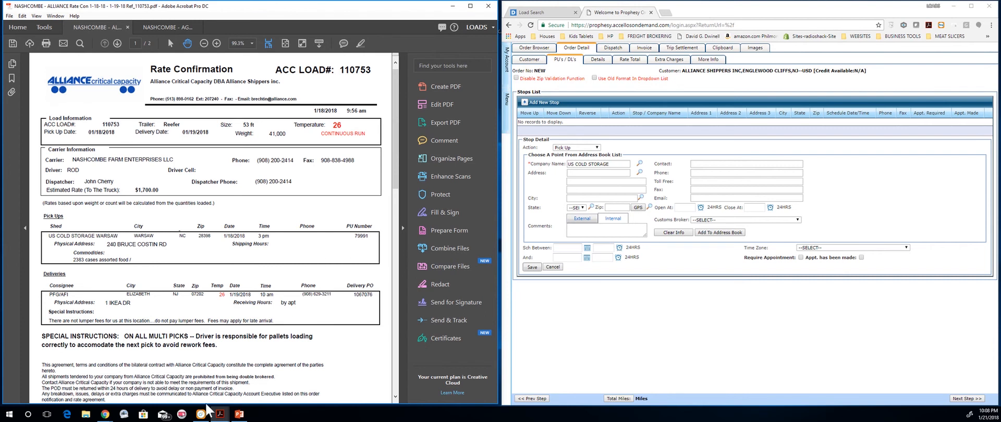
click(110, 416)
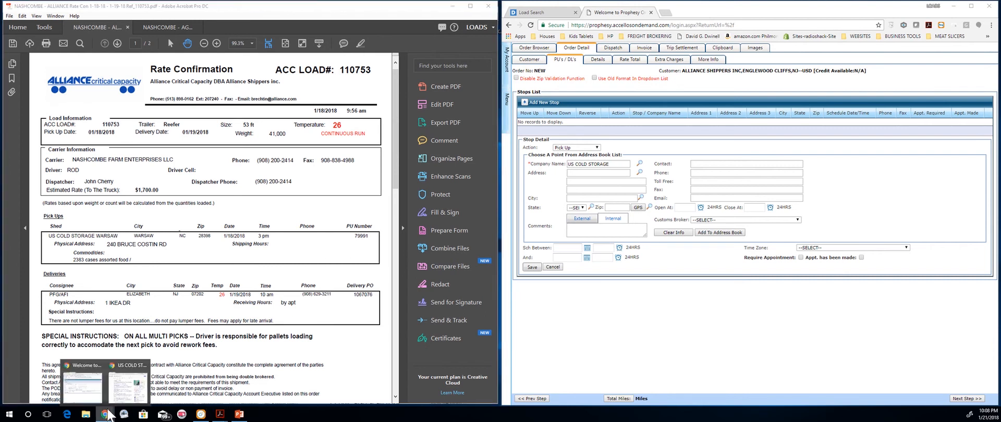
click(120, 396)
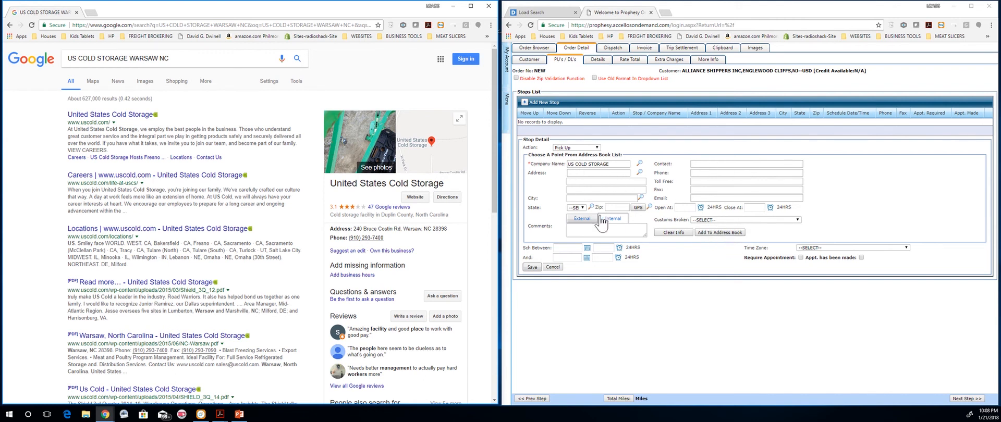
click(671, 233)
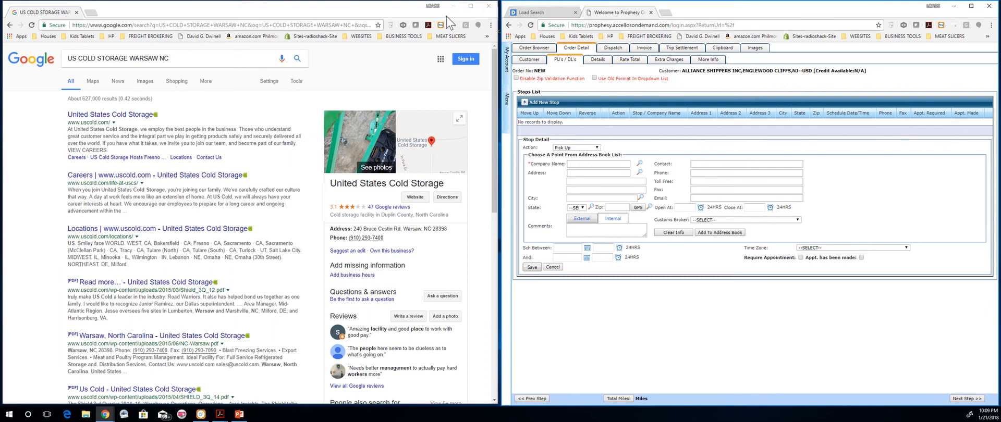
click(490, 7)
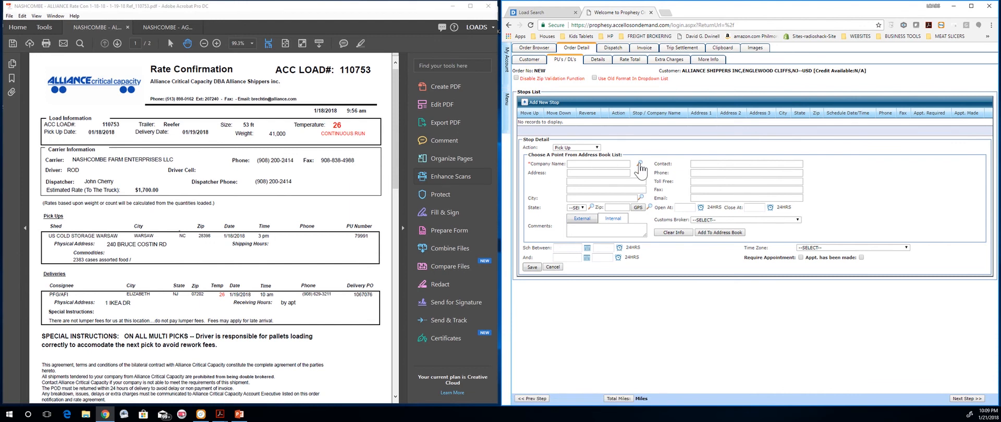
Step: Fill the pick-up stop from the address book with U.S. COLD STORAGE on Bruce Costin Road, Warsaw, NC
click(641, 164)
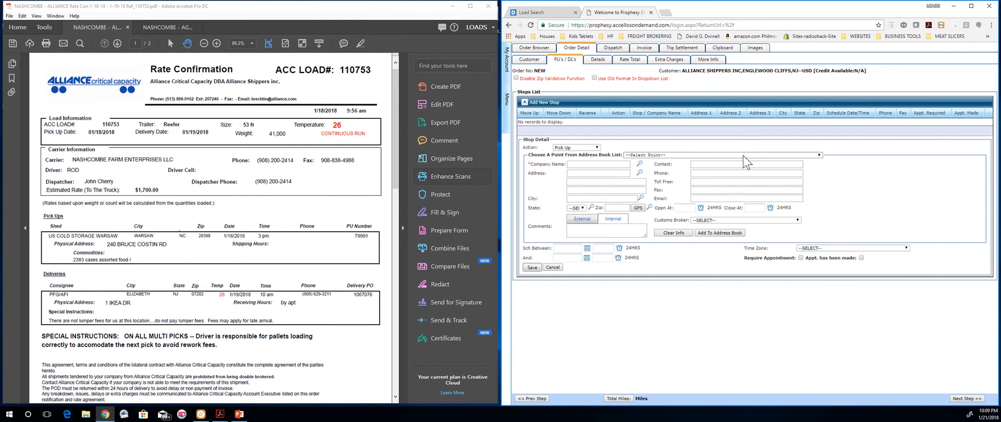
click(817, 155)
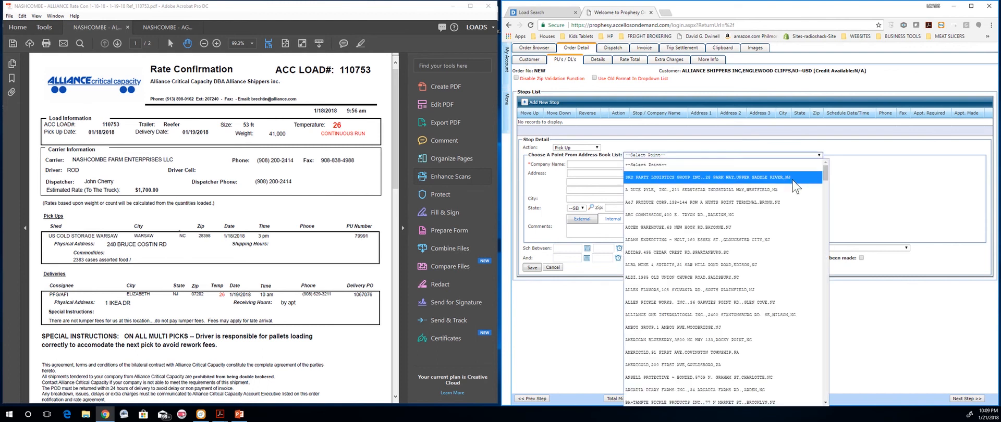
scroll(790, 192, down, 3)
scroll(790, 193, down, 8)
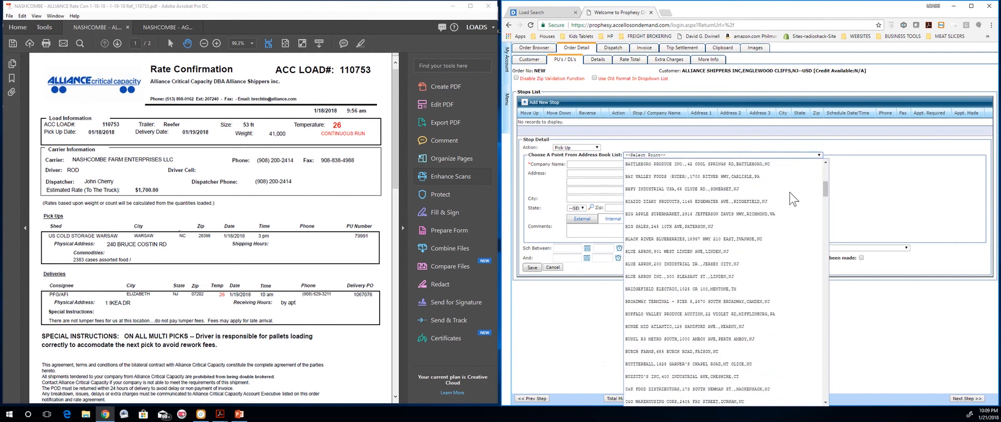
scroll(793, 199, down, 10)
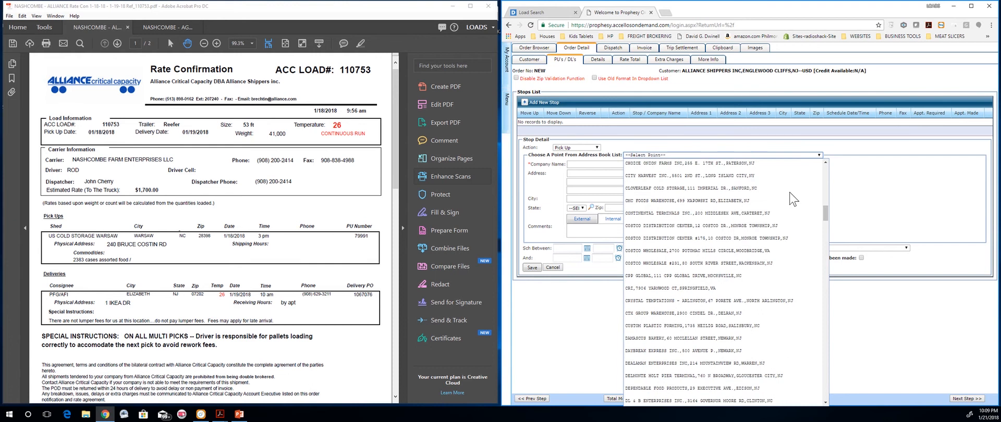
scroll(793, 198, down, 10)
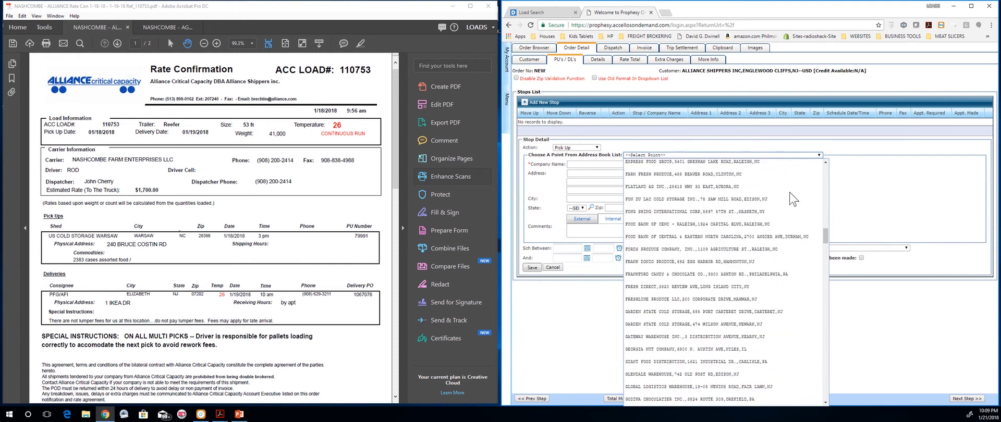
scroll(793, 199, down, 10)
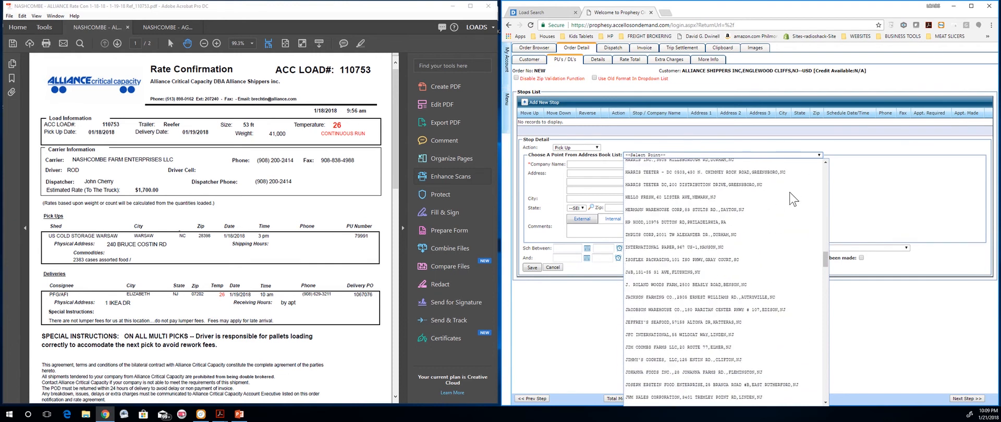
scroll(793, 199, down, 10)
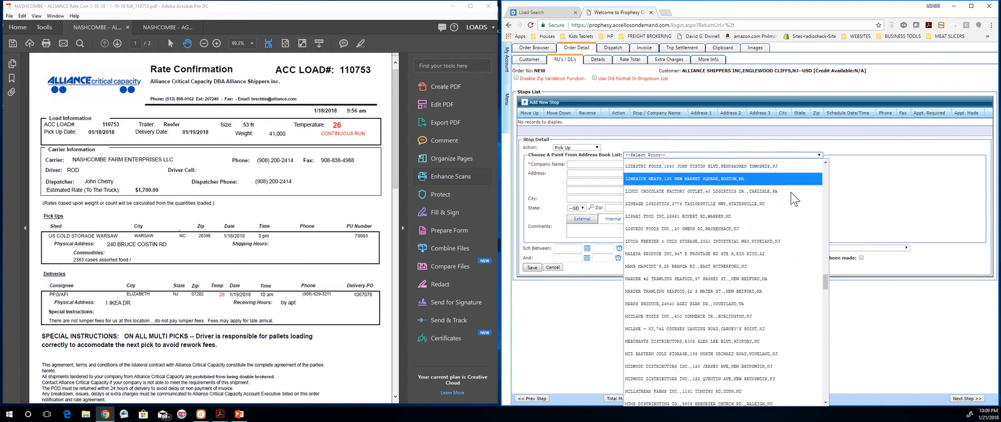
scroll(793, 198, down, 10)
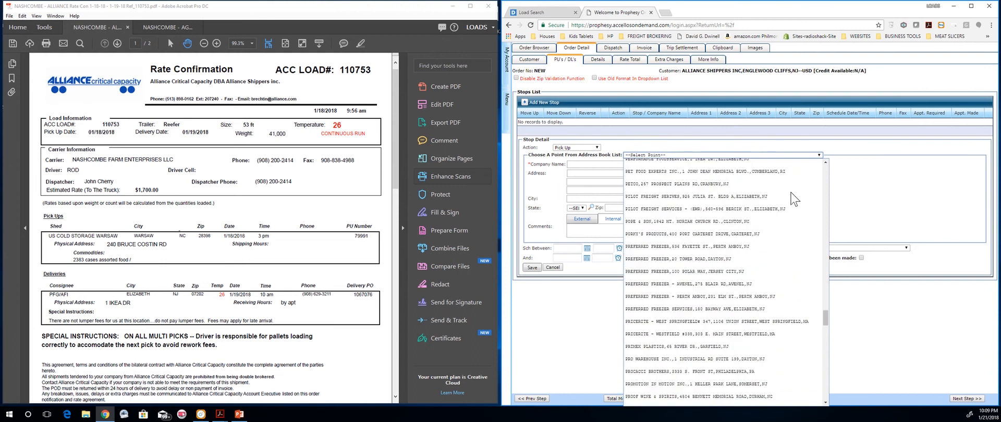
scroll(793, 199, down, 10)
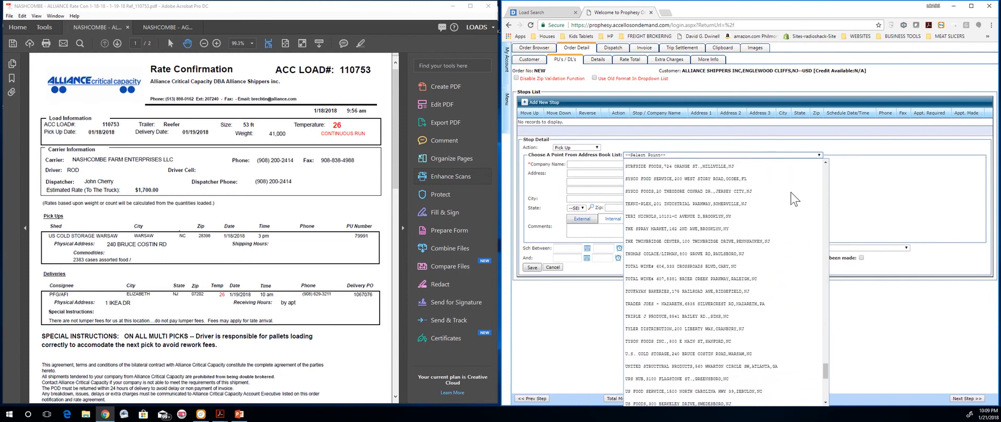
scroll(793, 199, up, 4)
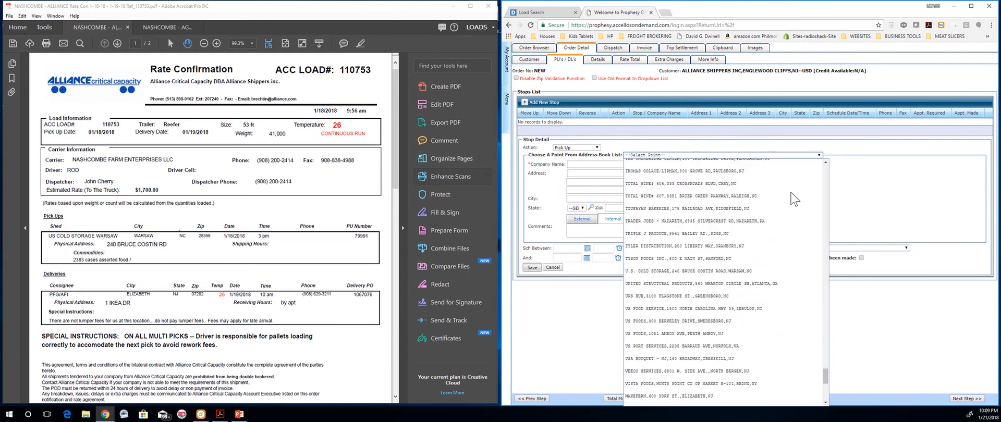
click(736, 270)
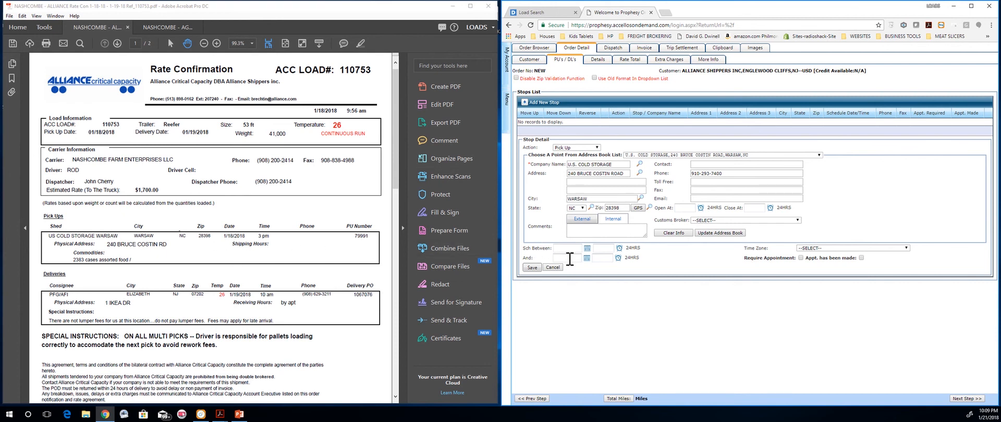
Step: Set the pick-up to 1/18/2018 at 15:00, (UTC-05:00) Eastern Time, and save the stop
click(587, 249)
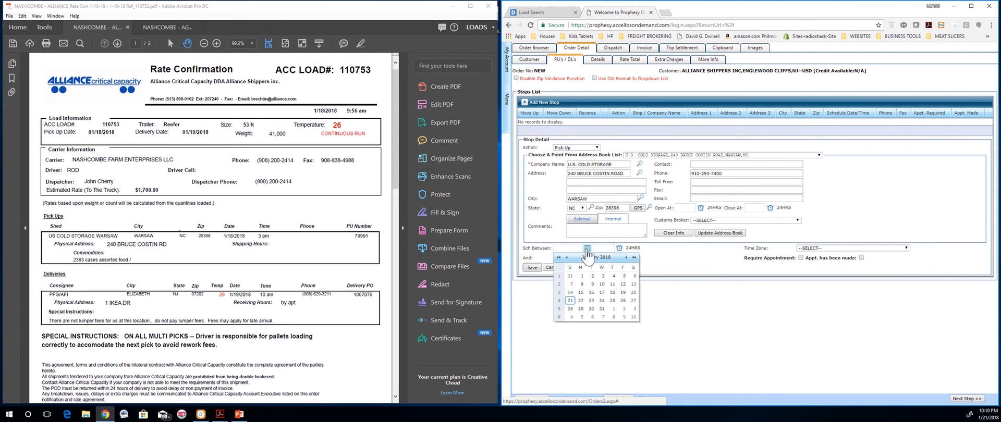
click(613, 293)
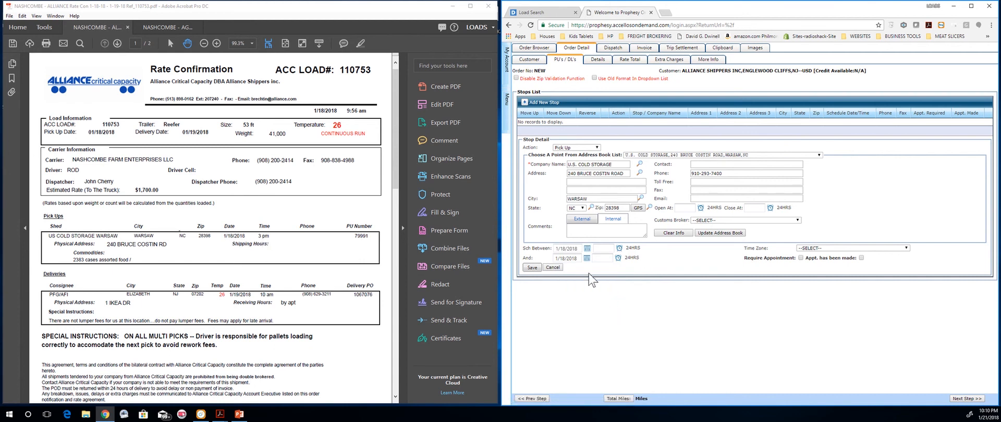
click(619, 249)
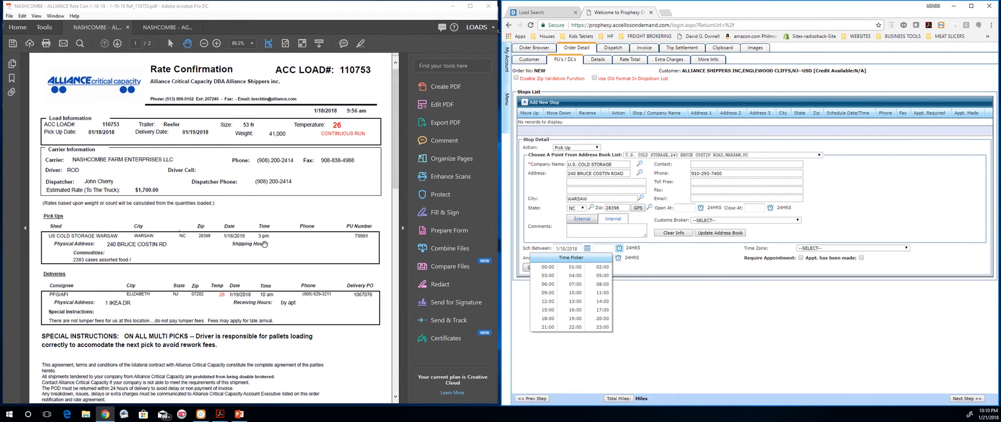
click(549, 310)
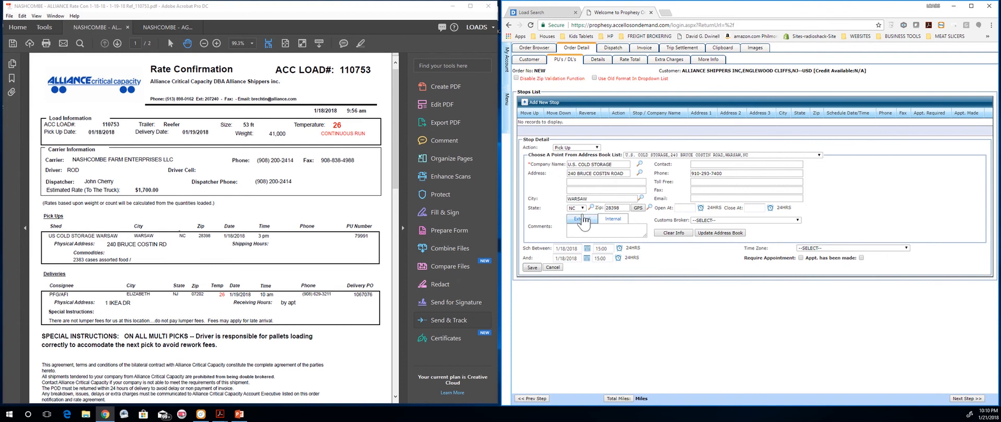
click(815, 249)
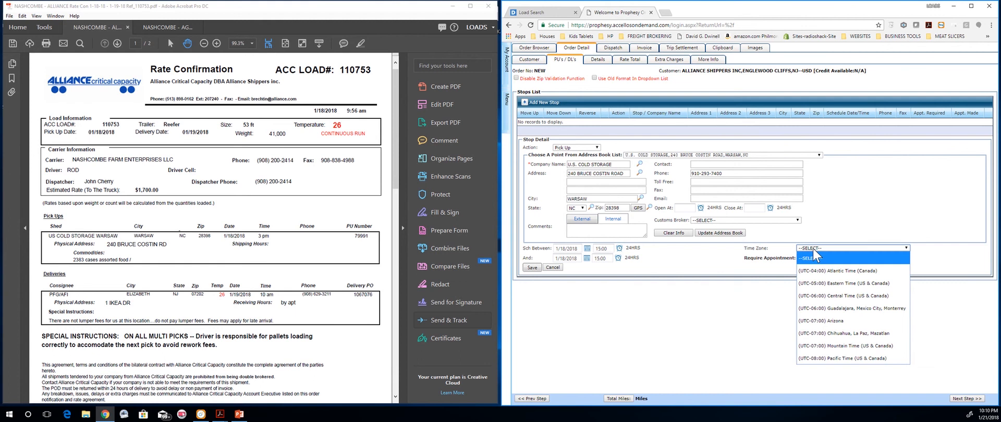
click(825, 283)
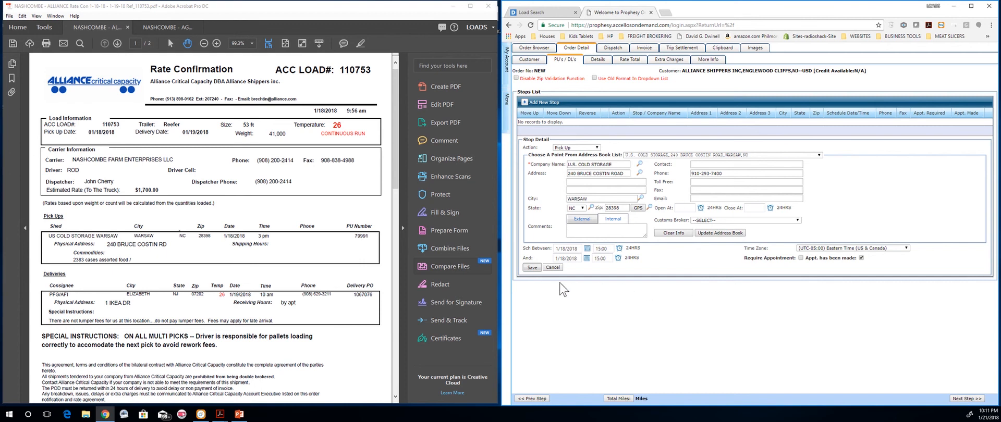
click(532, 267)
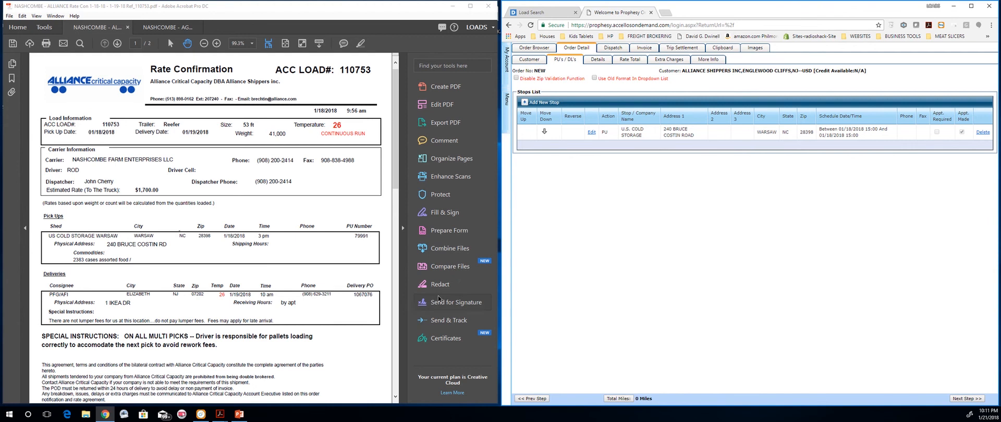
click(526, 103)
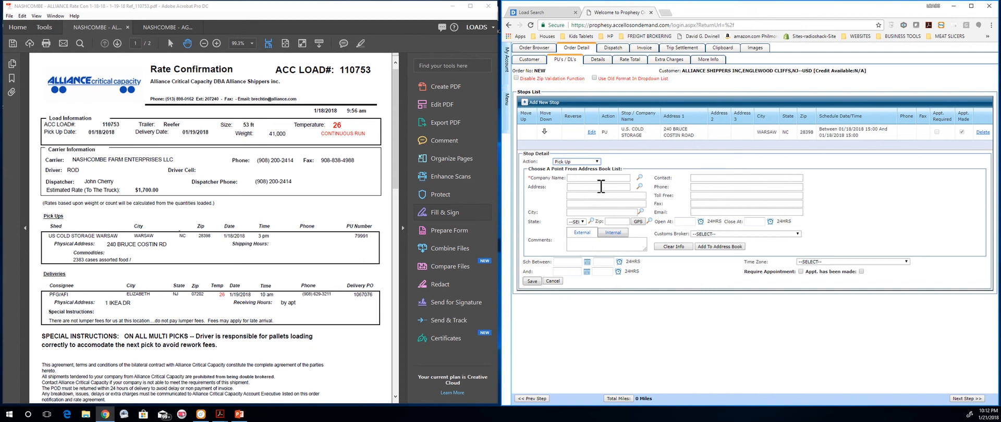
click(554, 282)
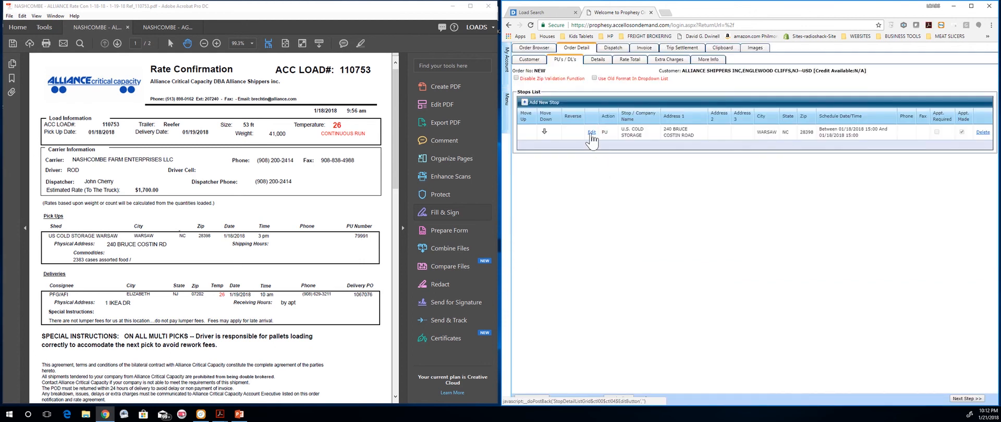
click(592, 133)
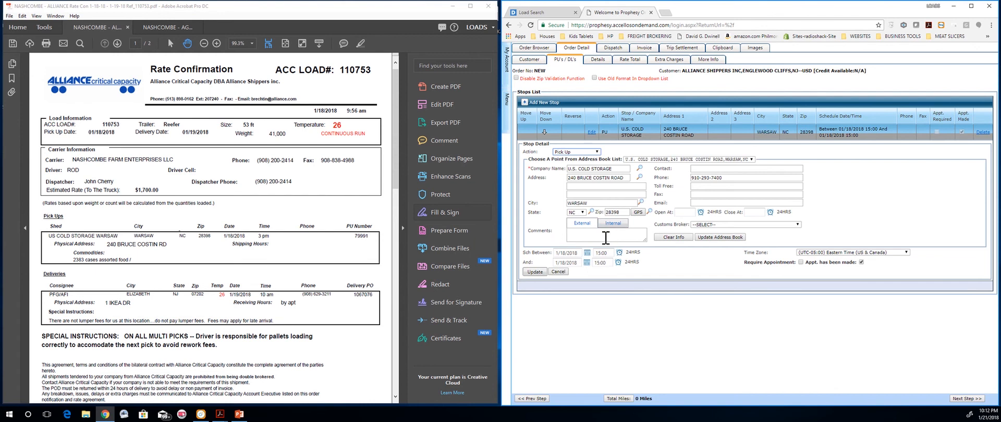
click(622, 213)
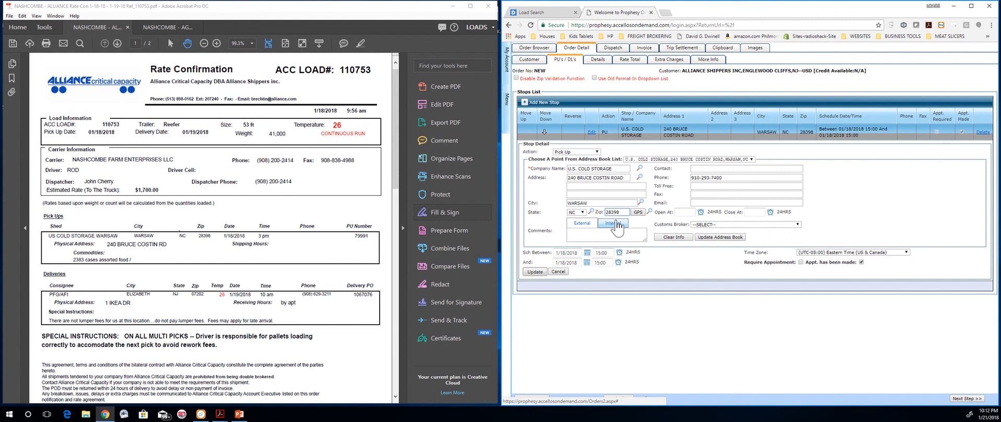
click(534, 271)
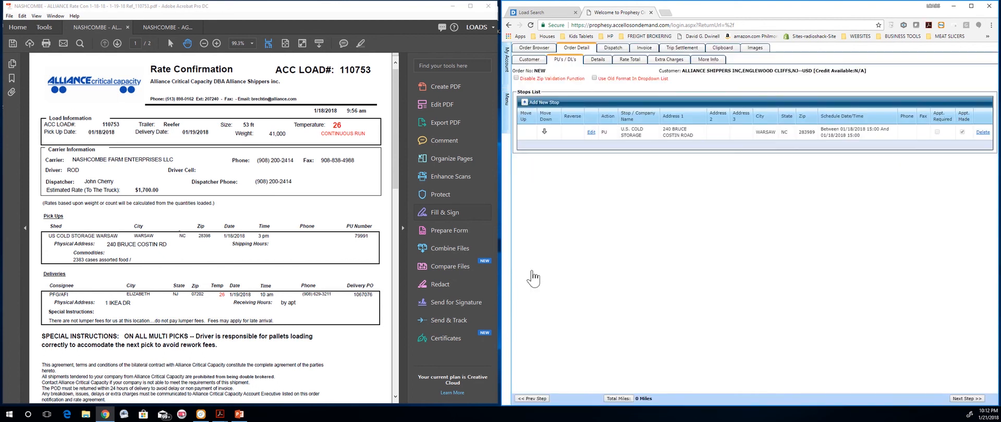
click(591, 132)
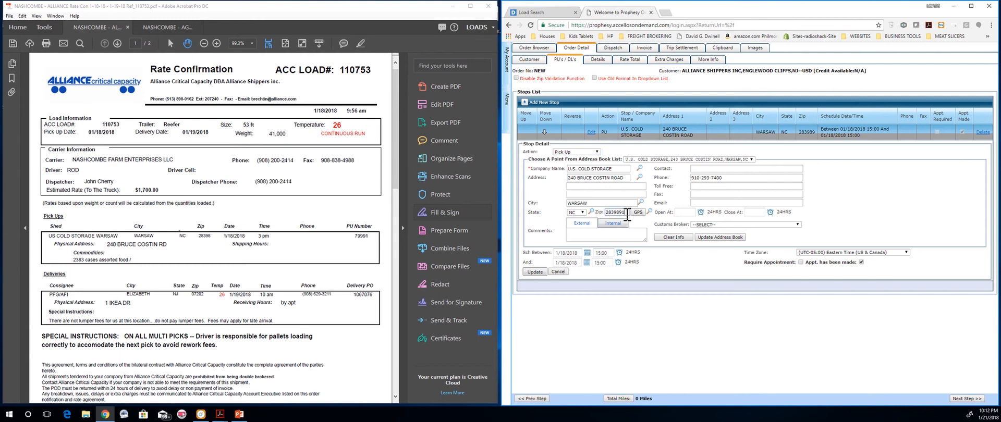
click(535, 272)
click(591, 132)
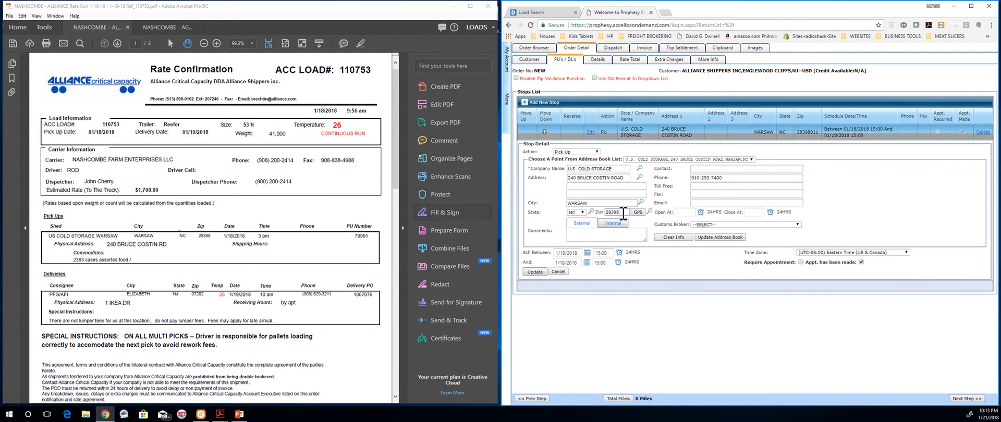
click(517, 79)
click(535, 272)
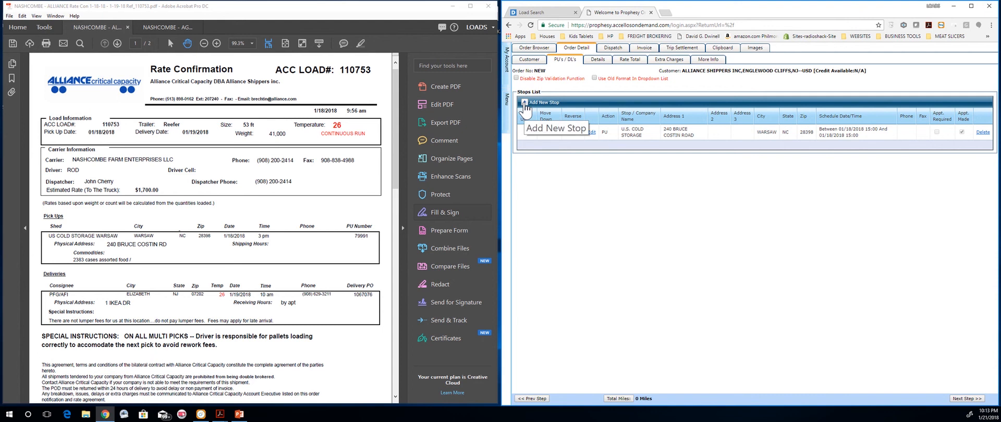
Step: Add a new stop with action Delivery and bring up the address-book point list for its company
click(526, 103)
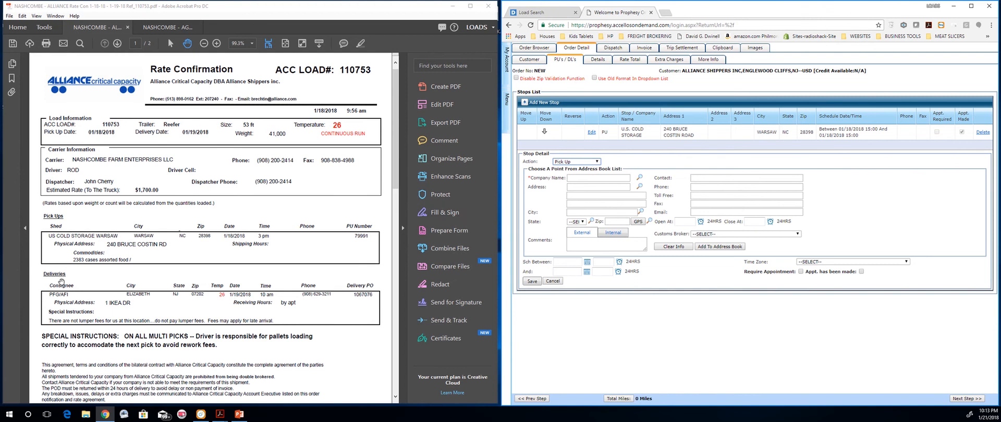
click(583, 163)
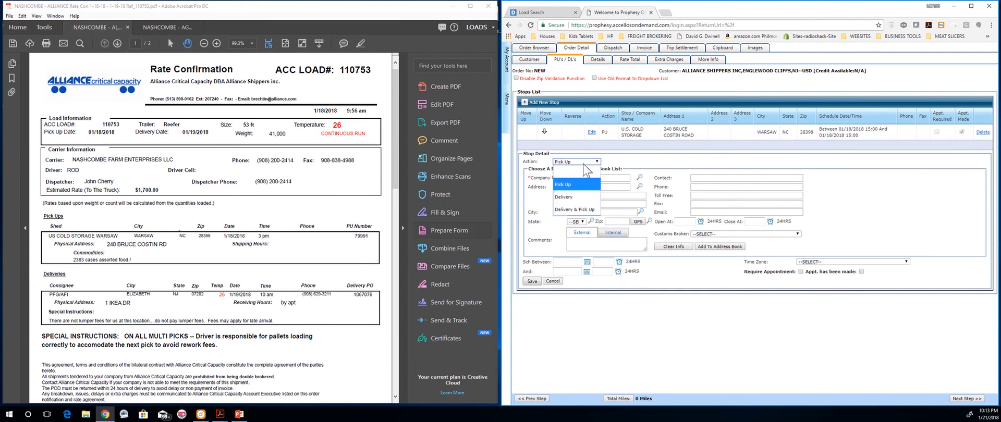
click(571, 198)
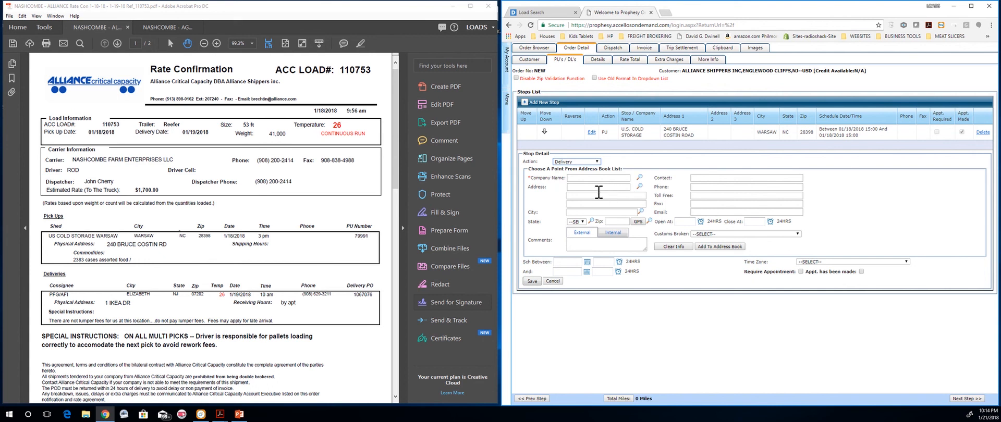
click(640, 178)
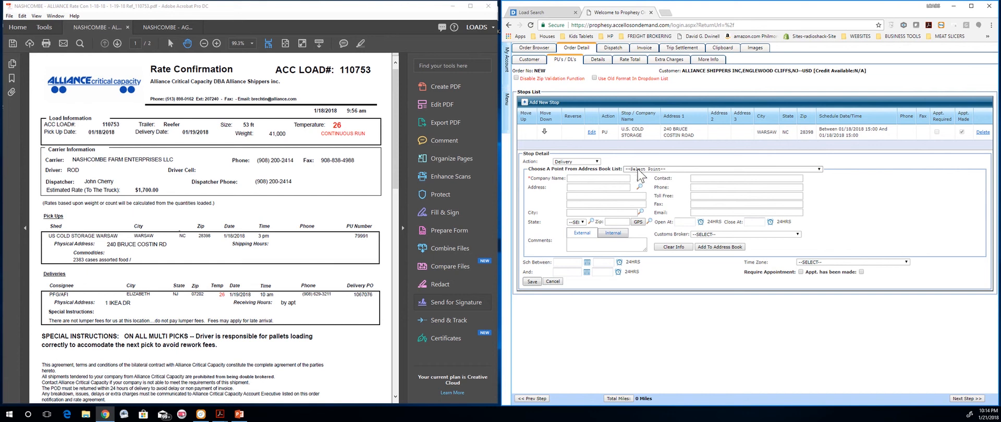
click(803, 170)
Step: Choose PERFORMANCE FOODSERVICE, 1 IKEA DR., Elizabeth, NJ from the address book for the delivery stop
scroll(717, 220, down, 10)
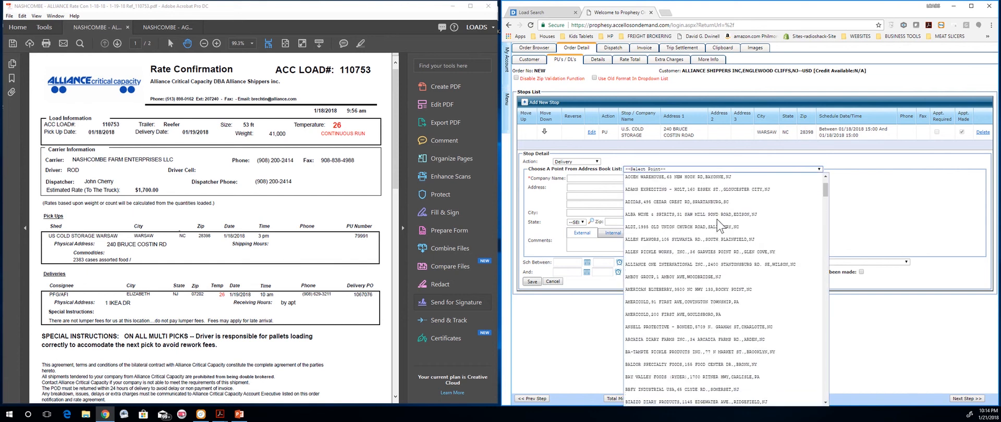
scroll(717, 220, down, 8)
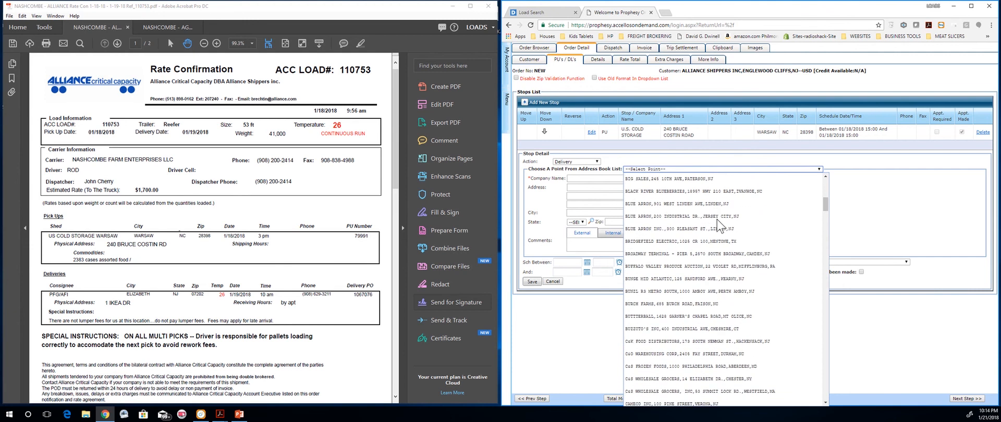
scroll(718, 220, down, 8)
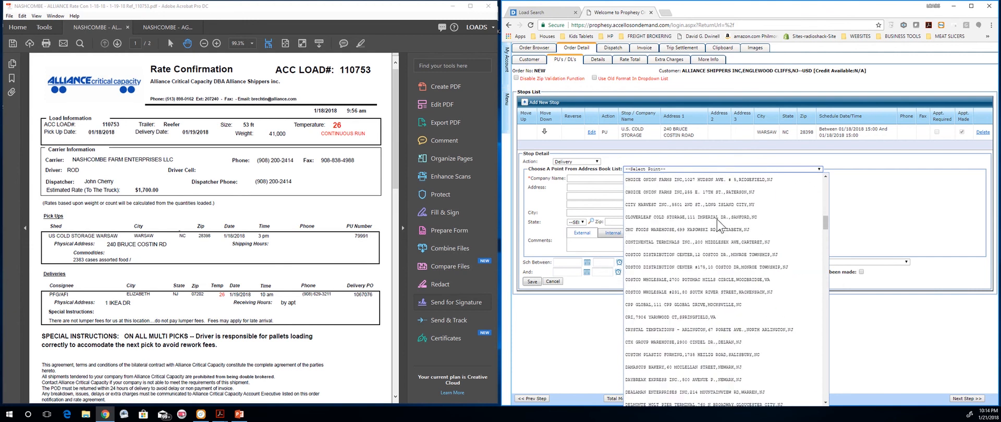
scroll(718, 220, down, 8)
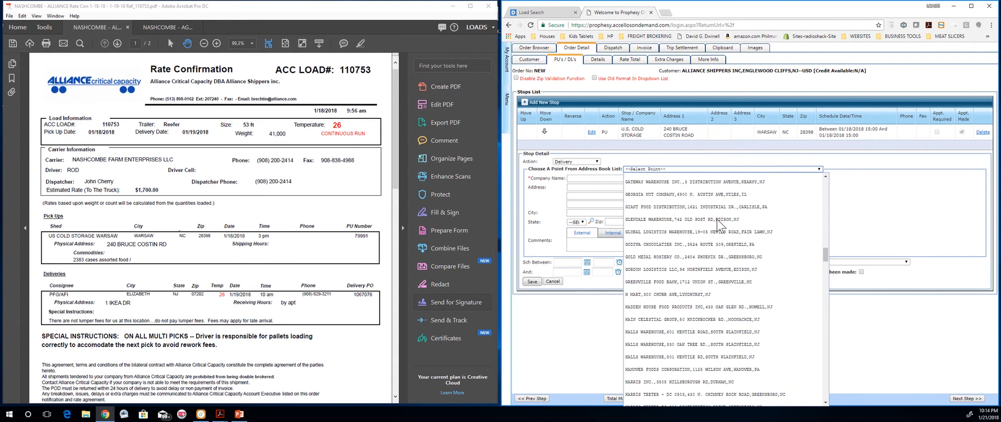
scroll(717, 220, down, 7)
scroll(718, 220, down, 8)
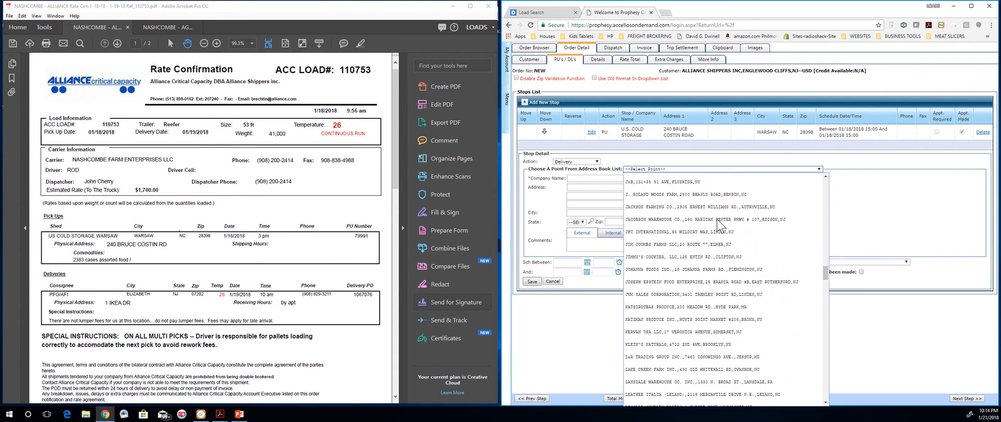
scroll(718, 220, down, 8)
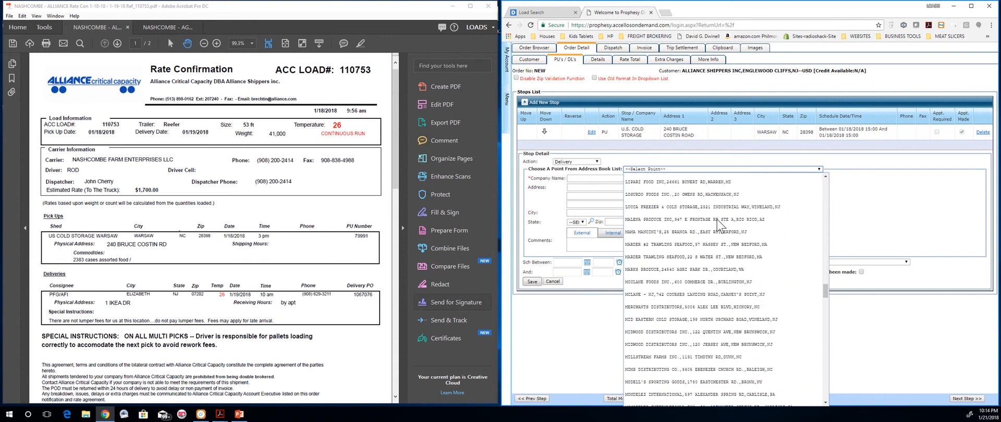
scroll(718, 220, down, 4)
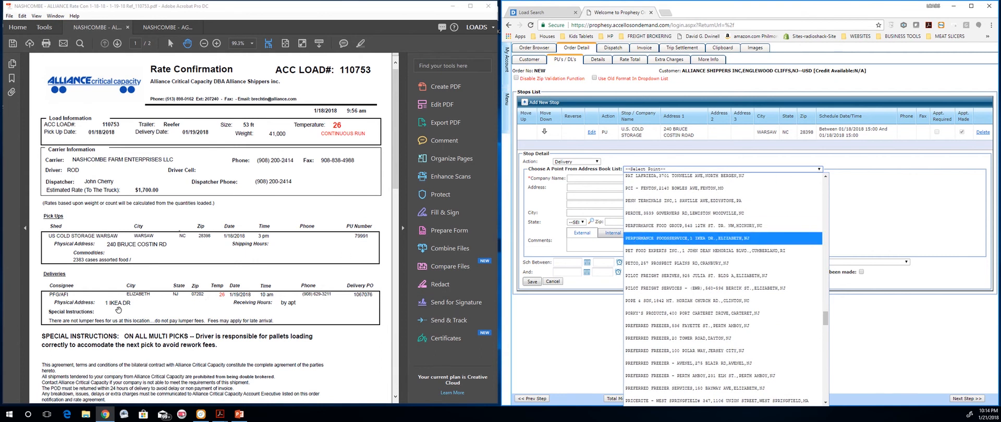
click(670, 237)
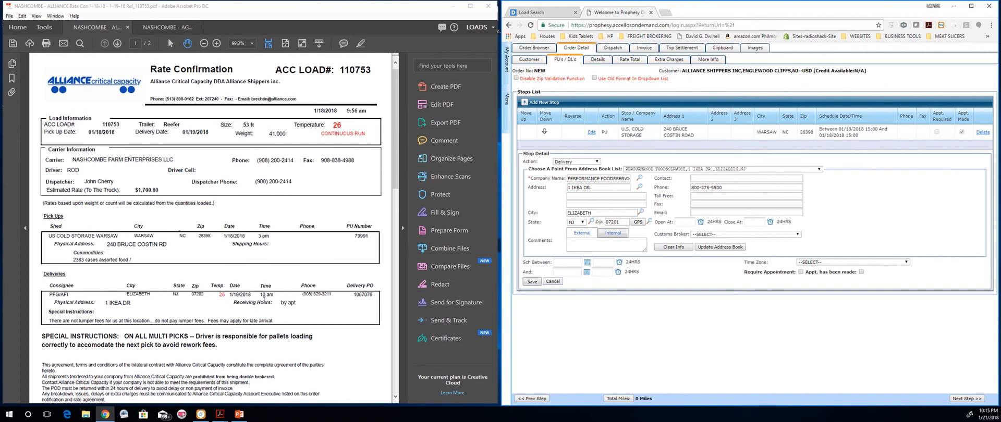
Step: Schedule the delivery for 1/19/2018 at 10:00, appointment made, Eastern Time, and save it
click(587, 263)
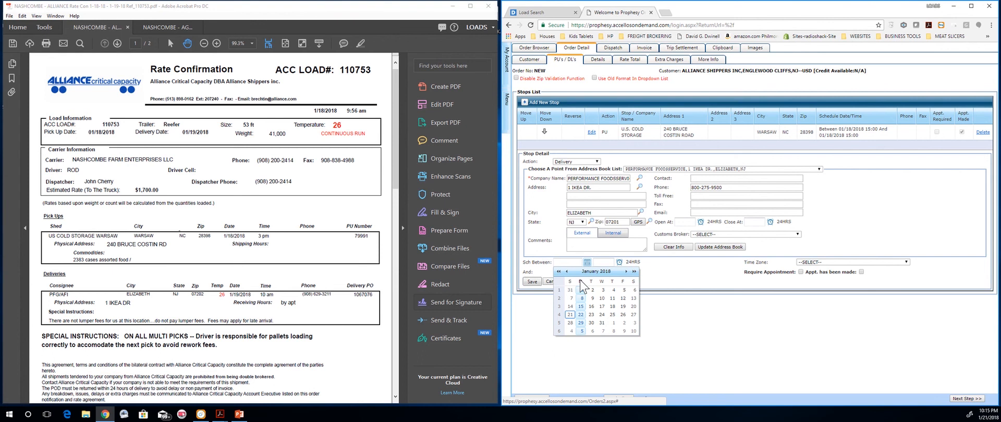
click(623, 307)
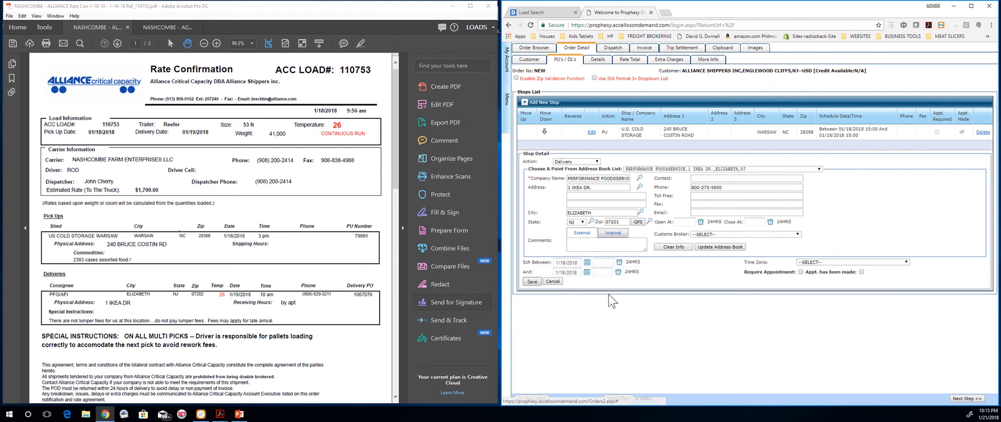
click(607, 263)
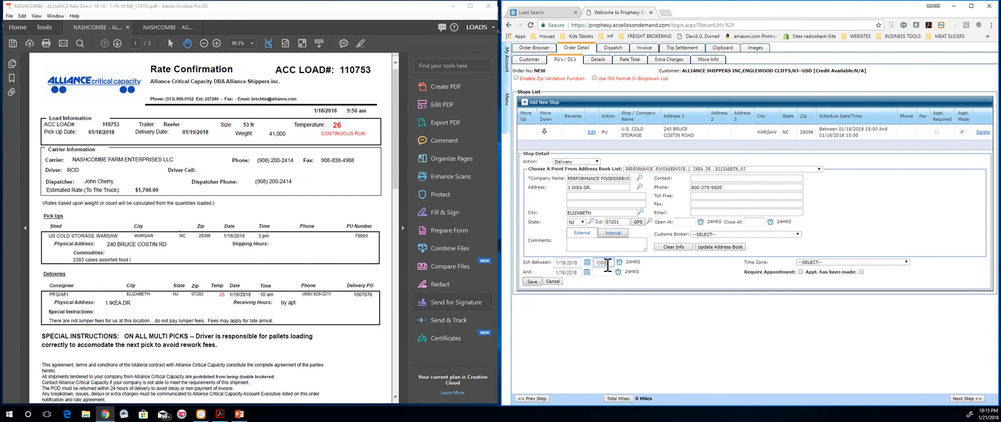
click(684, 274)
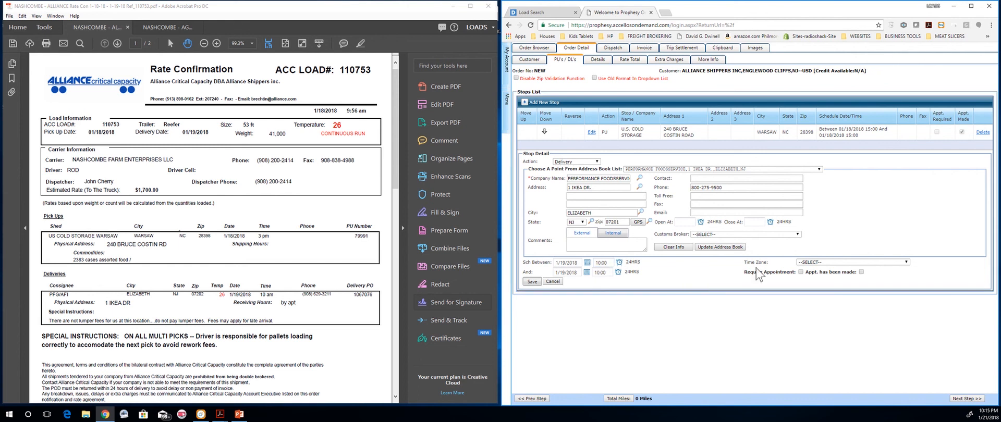
click(861, 272)
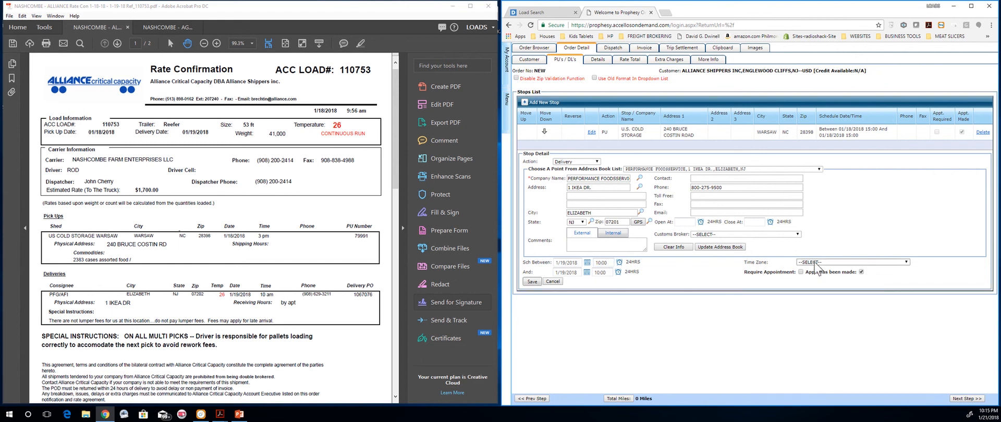
click(836, 264)
click(829, 299)
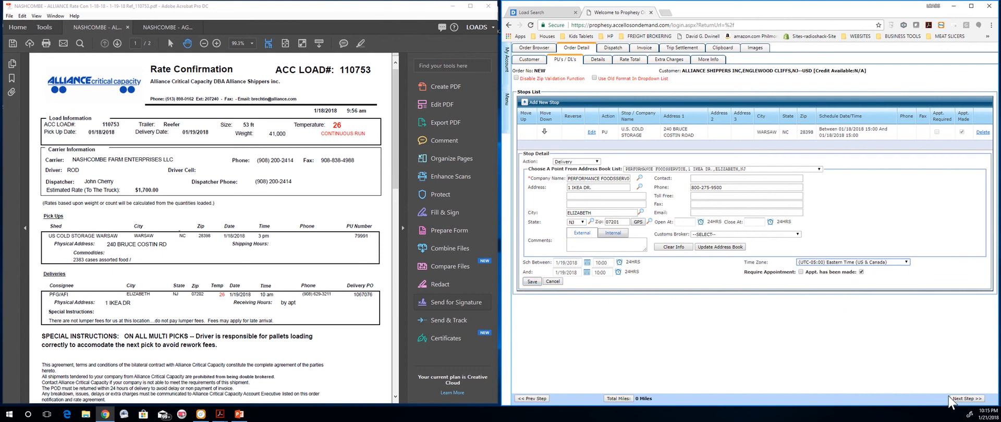
click(531, 283)
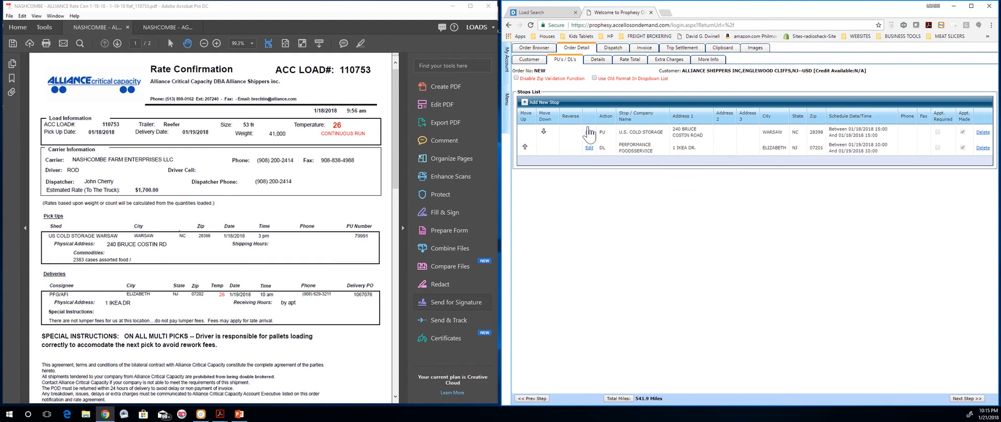
Step: Go to the order's Details and add a new shipment detail entry
click(598, 61)
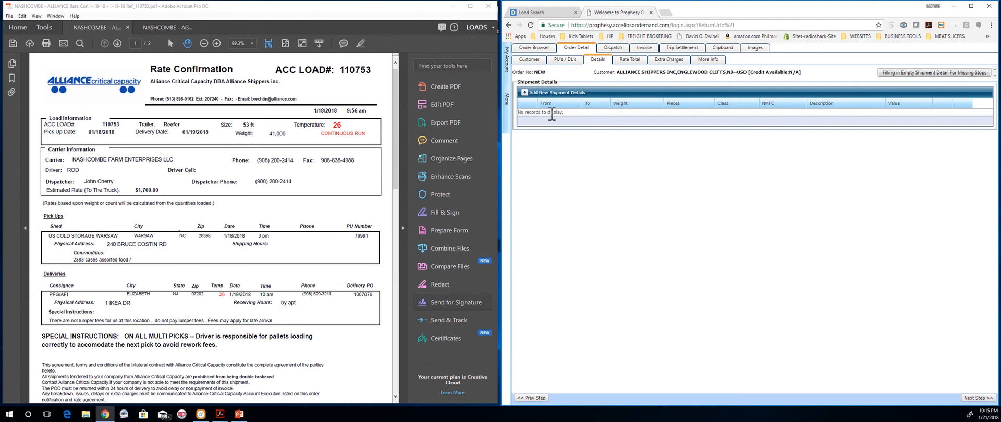
click(527, 94)
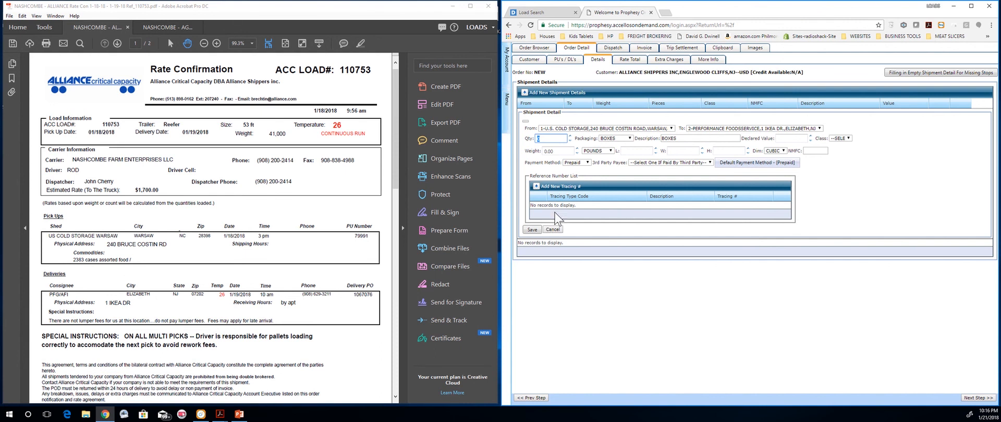
Step: Enter quantity 2383, packaging CASES and weight 41000 pounds in the shipment detail
click(550, 139)
text(2383)
click(622, 141)
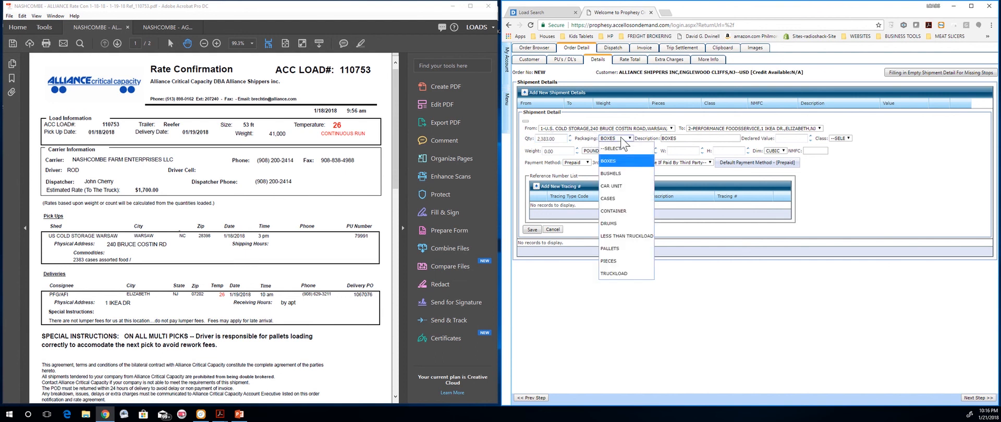
click(621, 198)
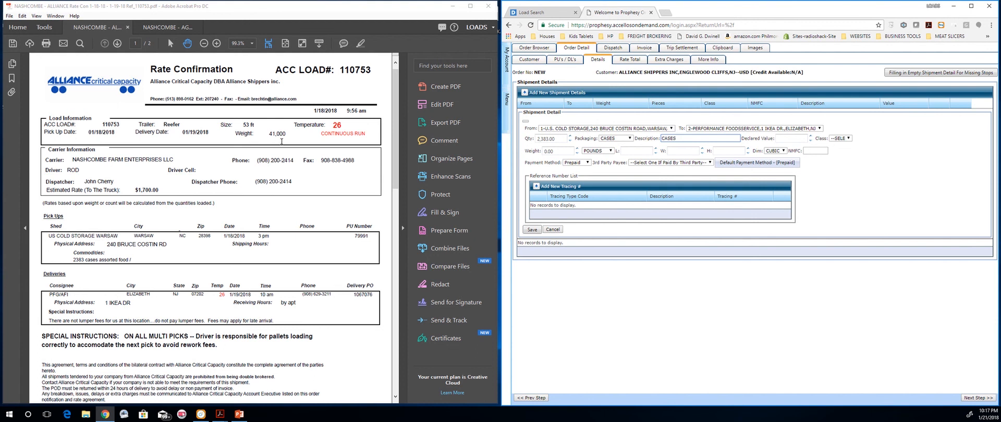
click(557, 152)
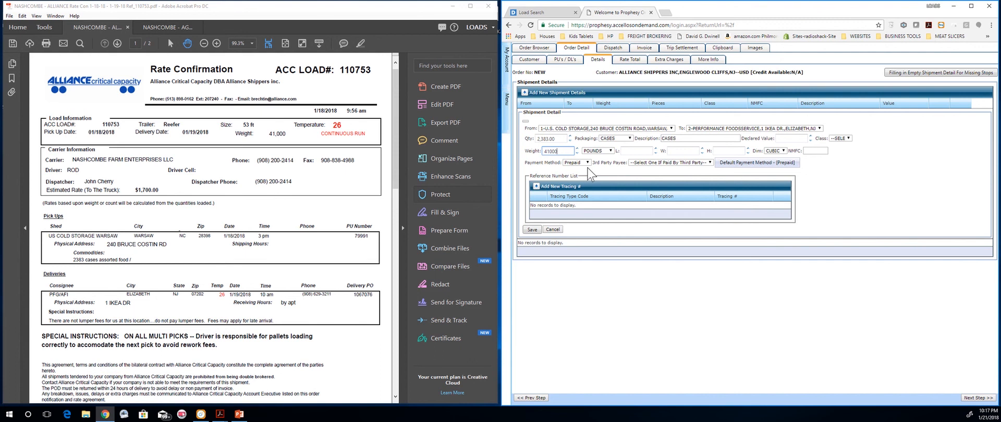
click(603, 166)
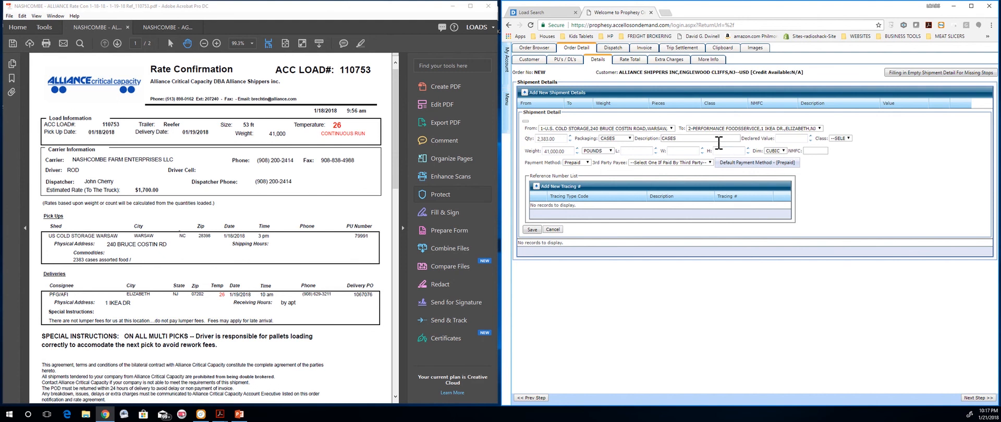
click(839, 139)
Step: Select the pick-up number 79991 in the rate confirmation PDF for copying
click(884, 140)
drag(560, 182, 586, 189)
drag(340, 68, 376, 72)
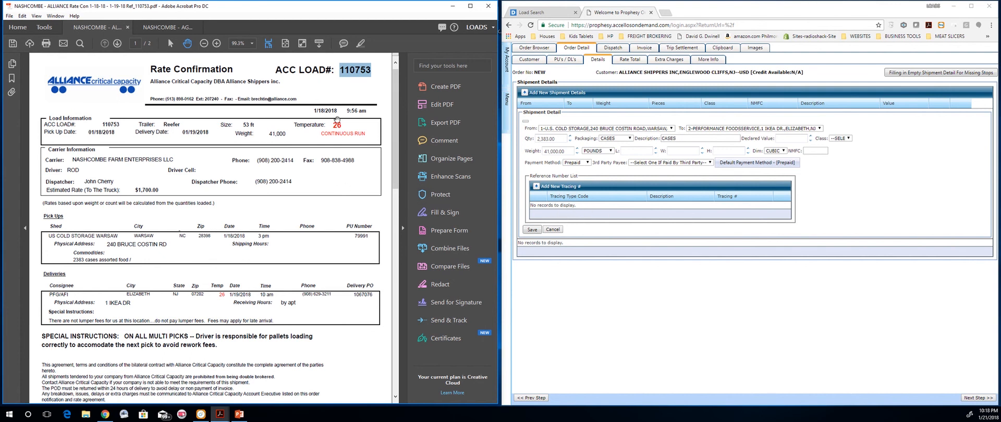
click(341, 242)
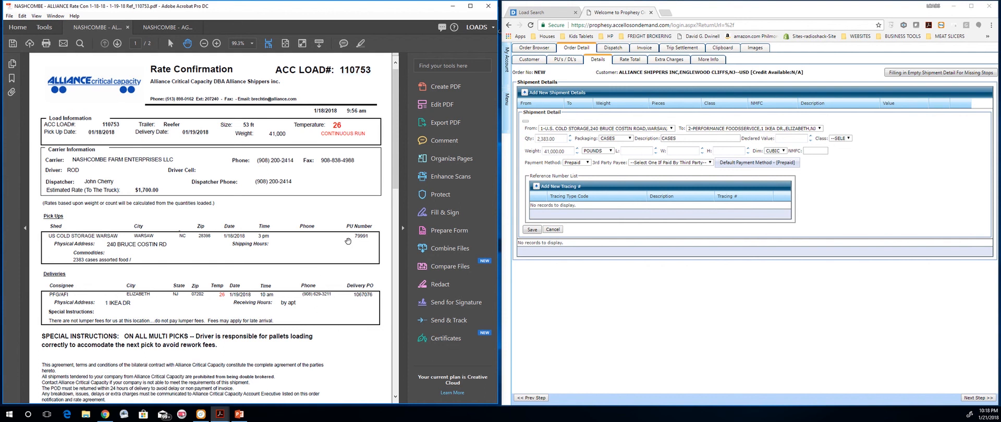
drag(355, 237, 370, 237)
click(537, 188)
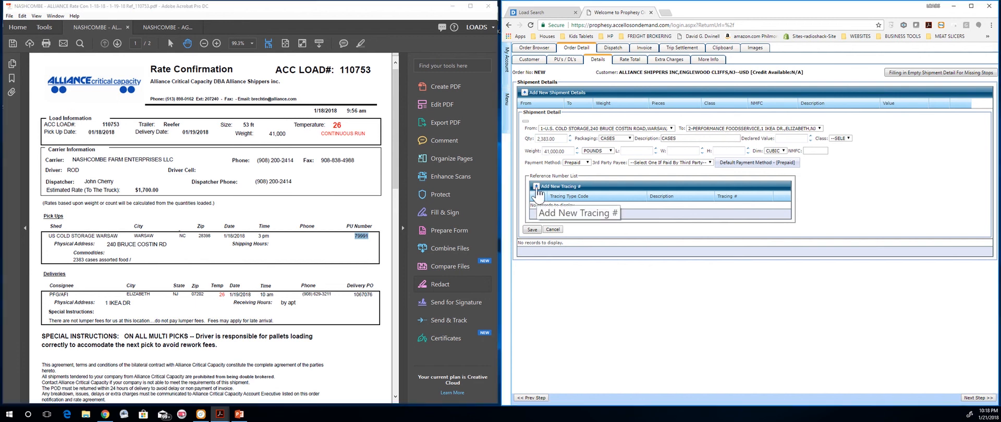
Step: Add and save a PICK UP# tracing reference with number 79991
click(537, 187)
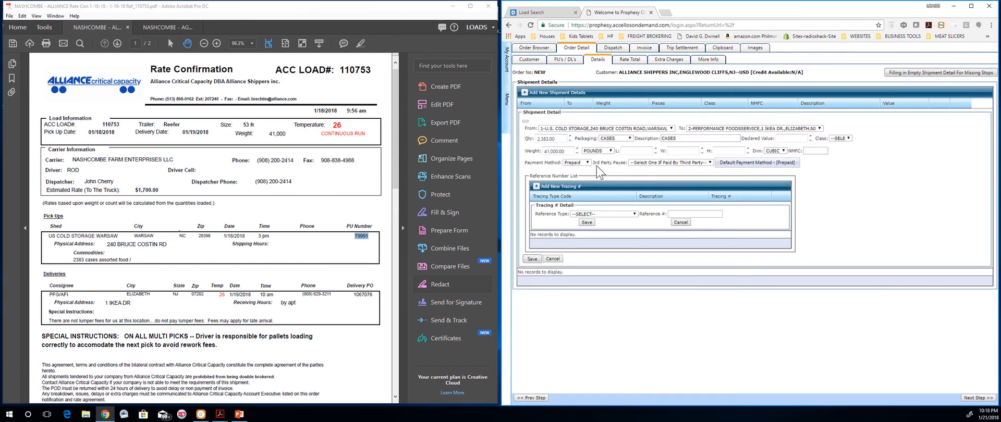
click(635, 215)
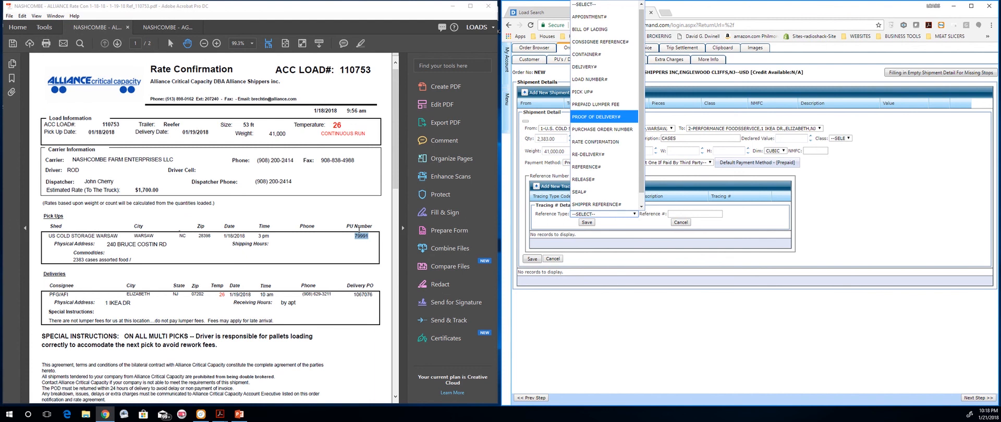
click(606, 93)
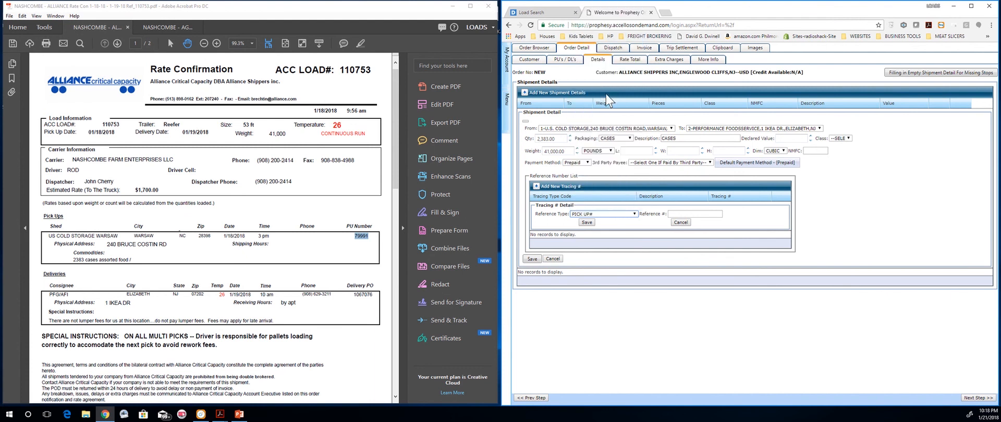
click(671, 214)
click(633, 229)
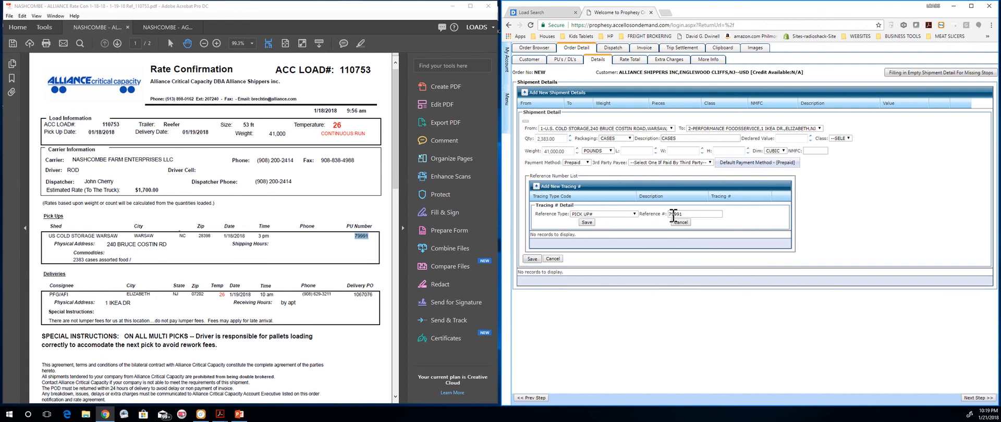
click(587, 223)
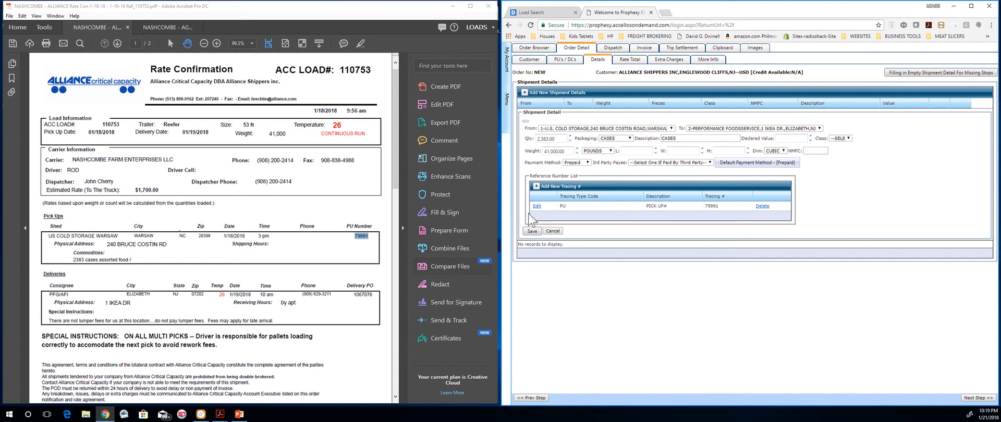
Step: Add and save a DELIVERY# tracing reference with number 1067076
click(537, 188)
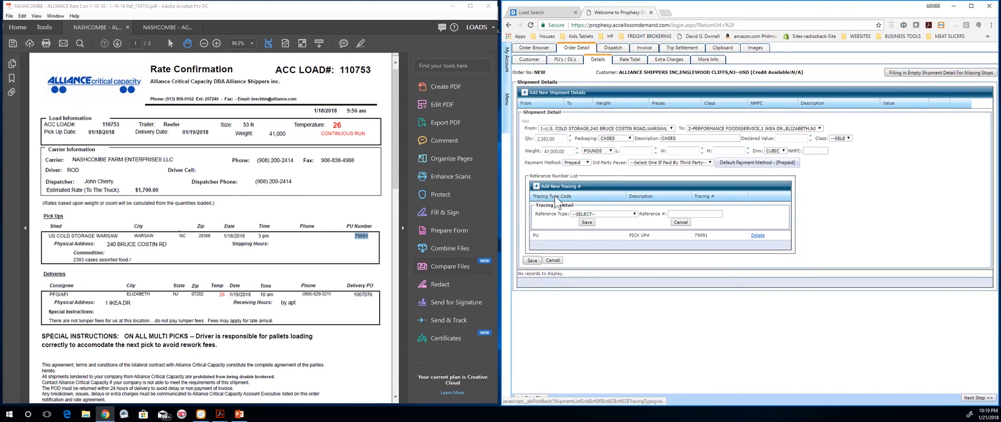
click(634, 215)
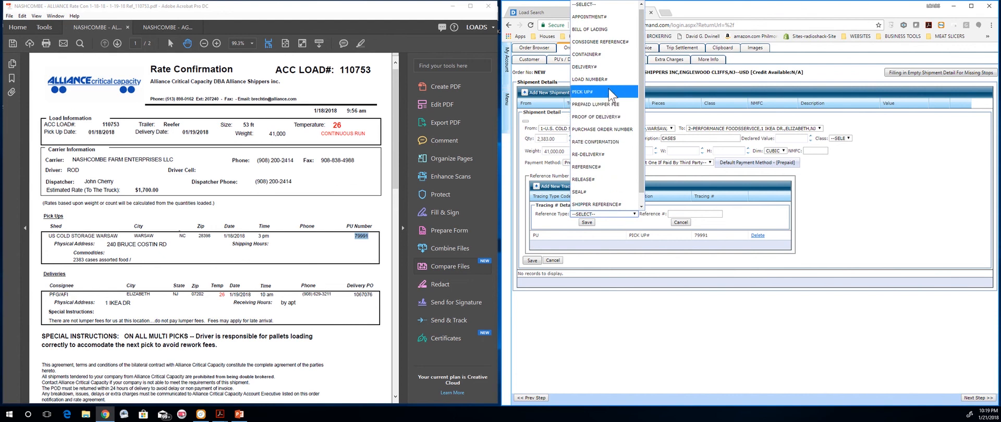
click(607, 70)
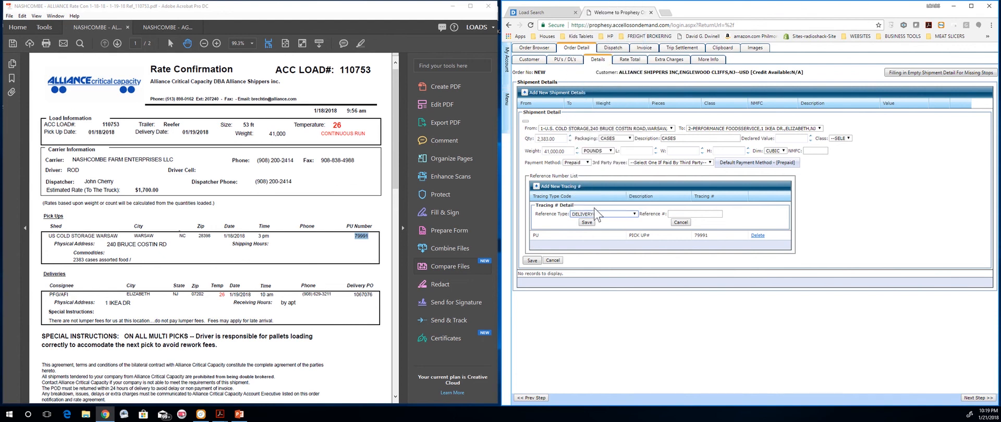
click(683, 214)
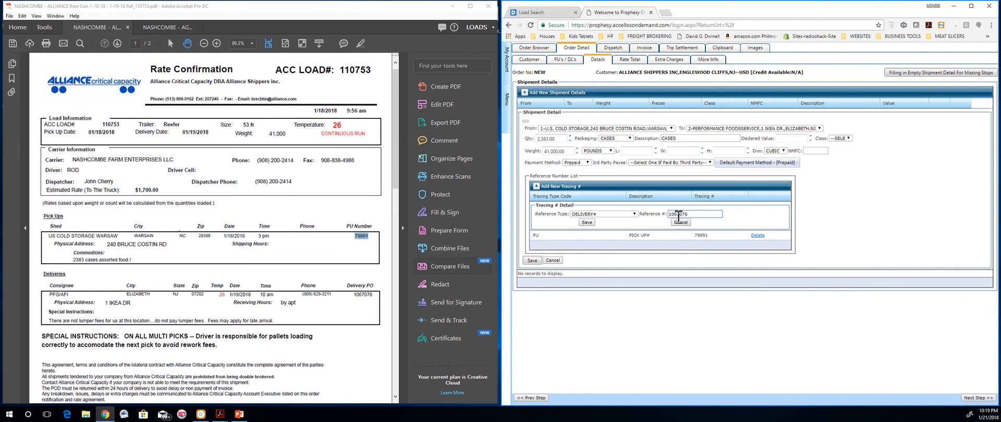
click(587, 223)
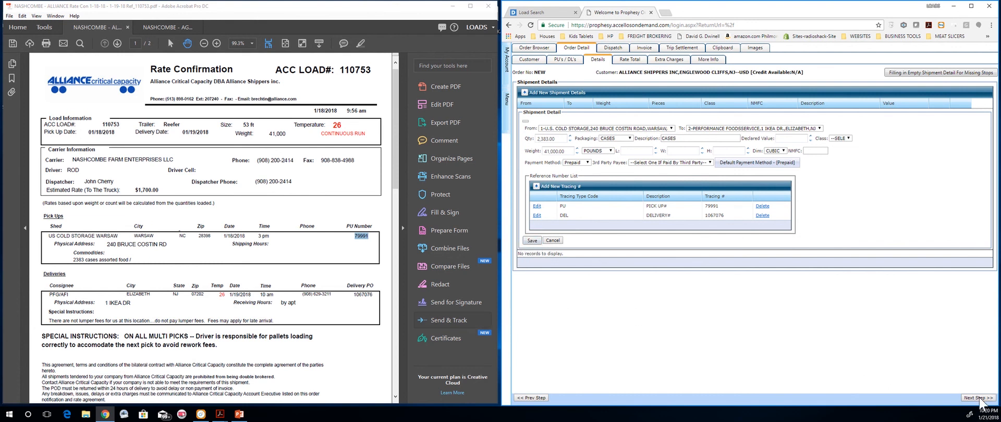
Step: Save the shipment detail and show the Rate Total page with the 2383 CASES, 41000 LBS rate line
click(532, 240)
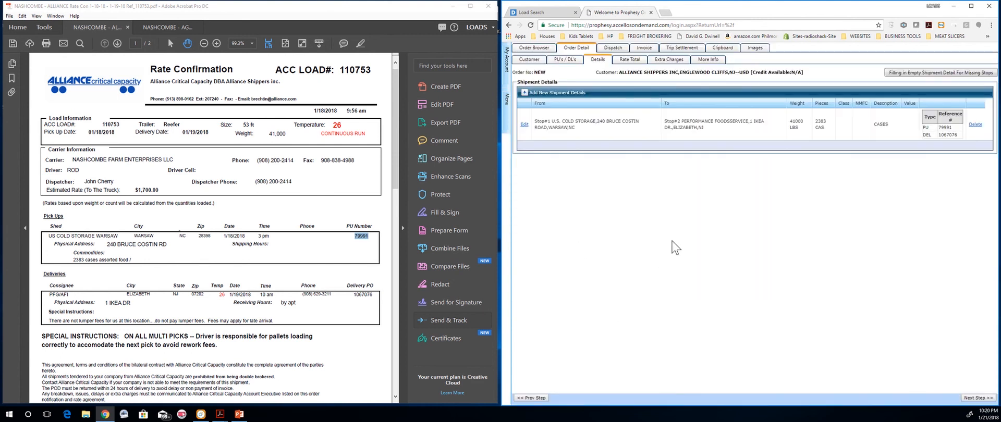
click(628, 63)
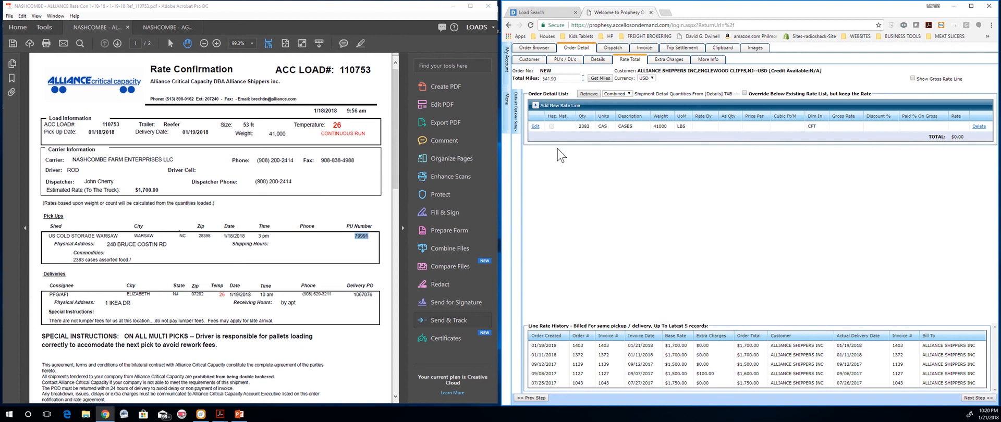
Step: Edit the rate line to a 1700 rate, enter the rater's name, and update it
click(535, 127)
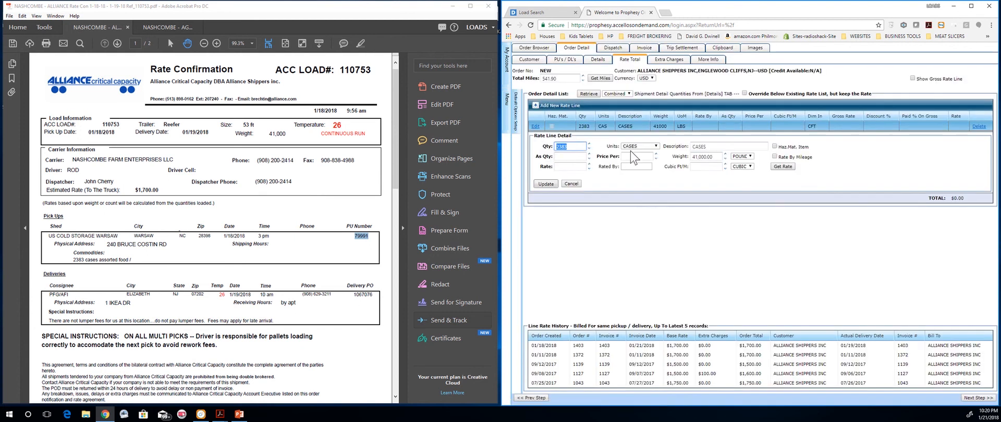
click(572, 166)
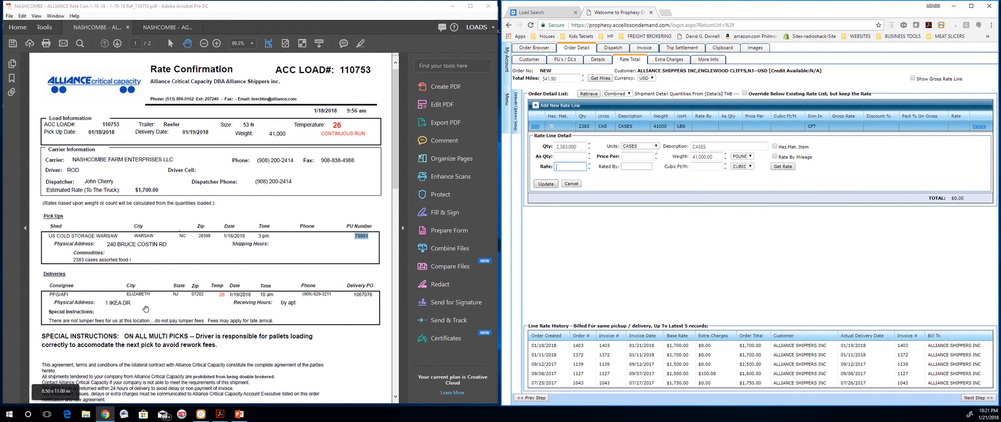
click(572, 167)
text(17)
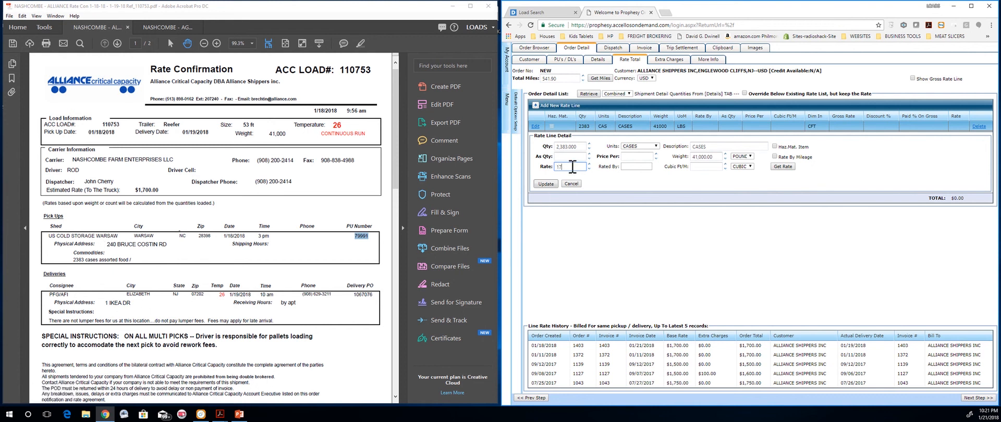
text(00)
click(626, 167)
text(JOHN)
click(543, 184)
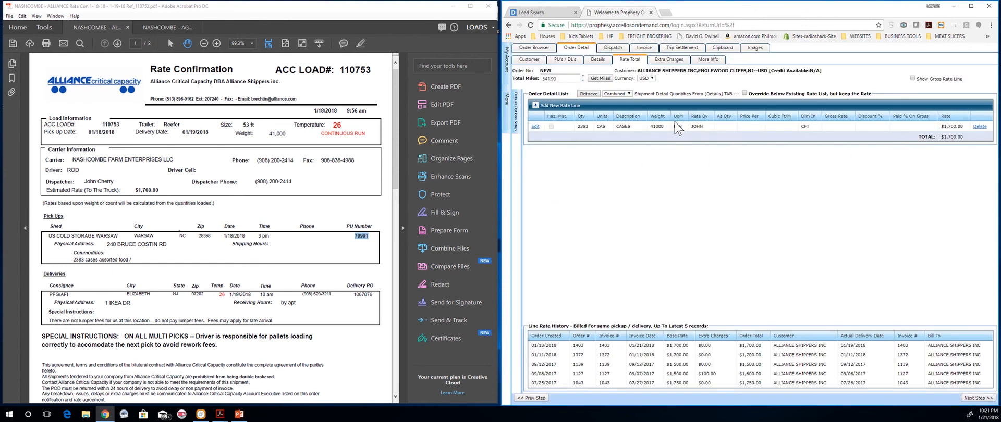
Step: Add a trial DETENTION extra charge with a flat rate, save it, then delete it
click(668, 60)
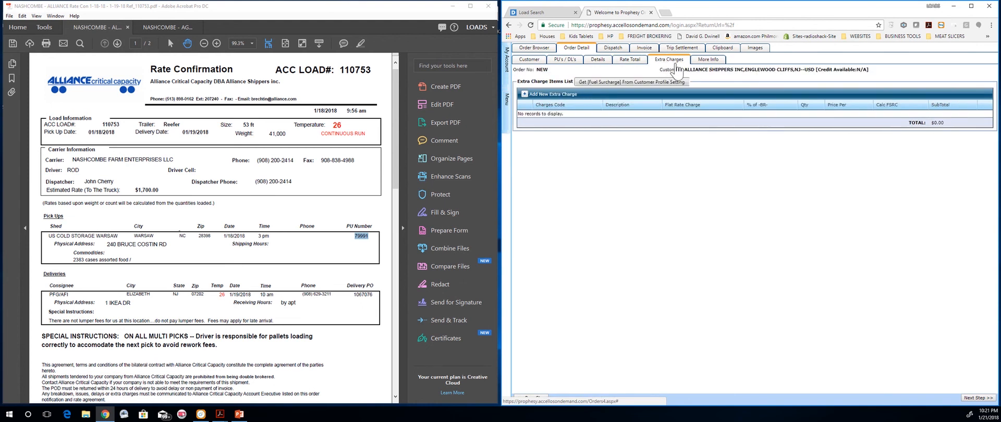
click(528, 94)
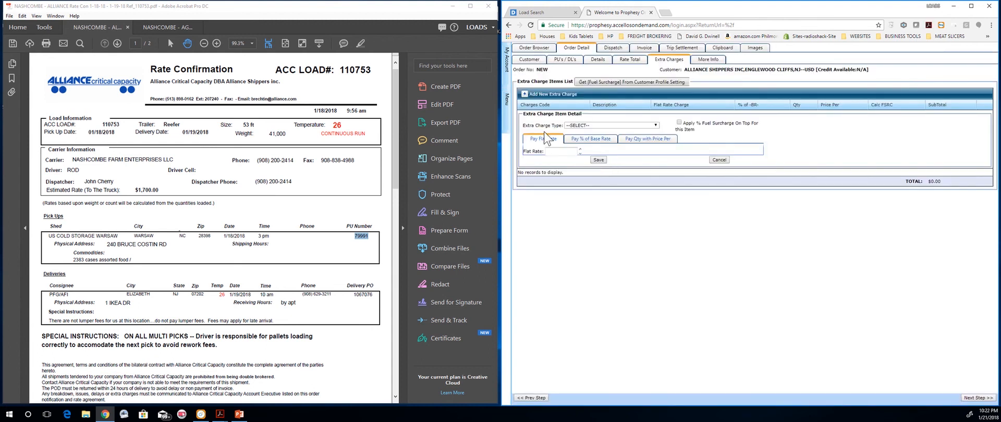
click(655, 126)
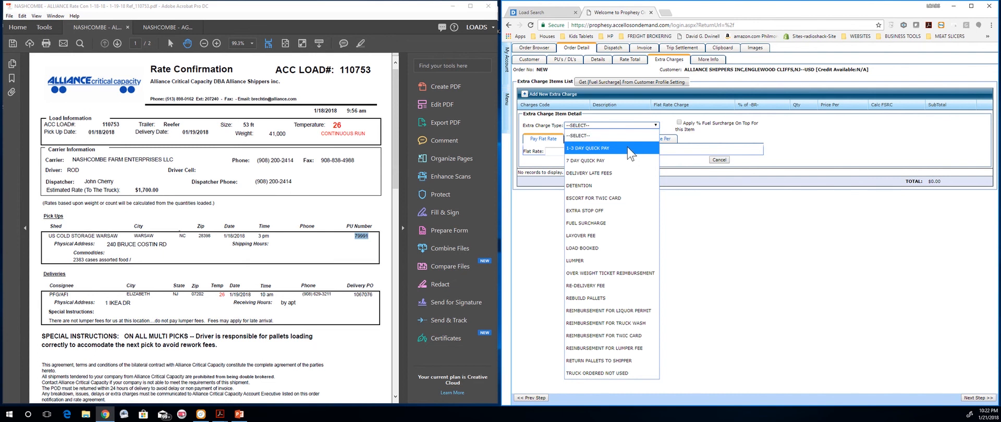
click(594, 187)
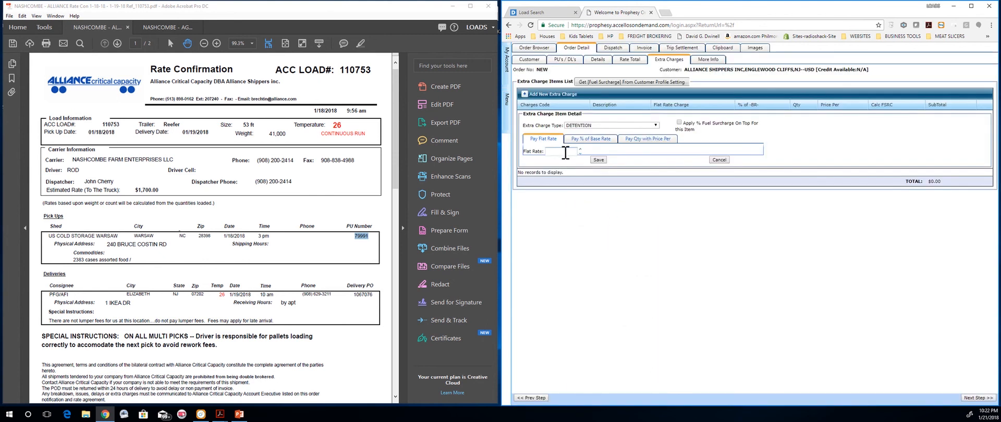
click(562, 152)
text(00)
click(600, 160)
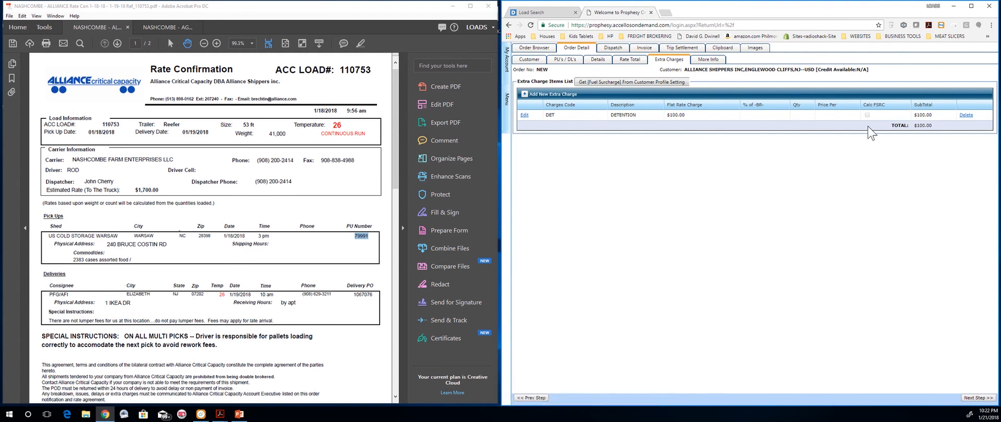
click(966, 115)
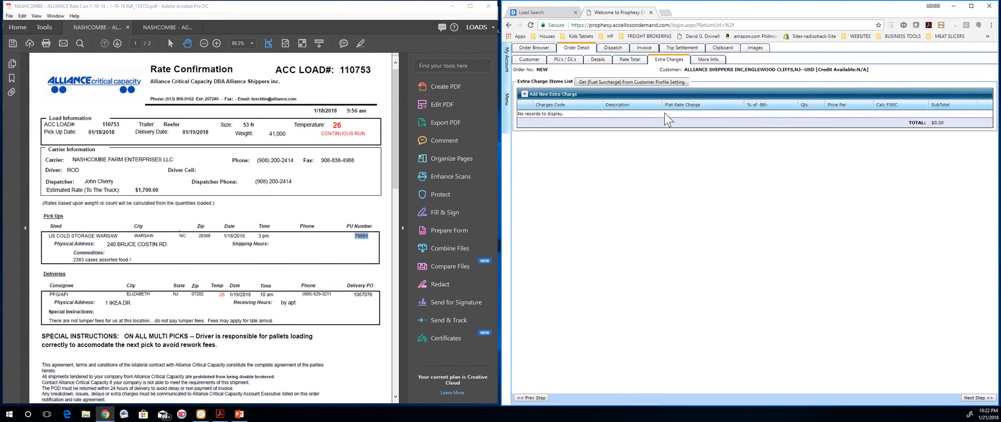
Step: Save the order from the More Info page so it becomes Order 1408
click(704, 62)
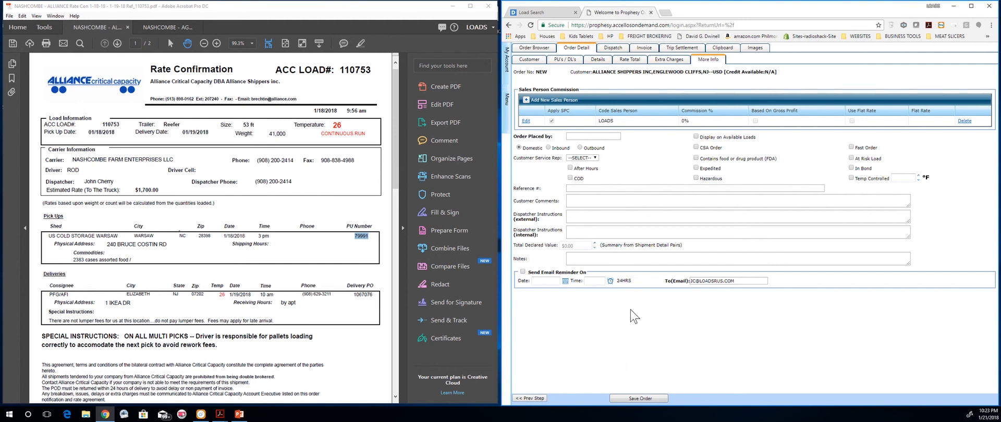
click(640, 400)
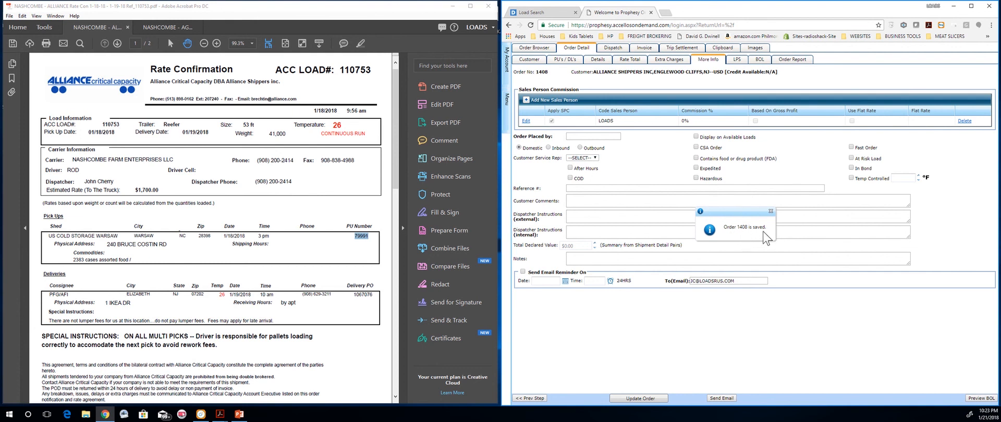
Step: Update the LOADS R US salesperson commission line to a 7% pay rate
click(544, 102)
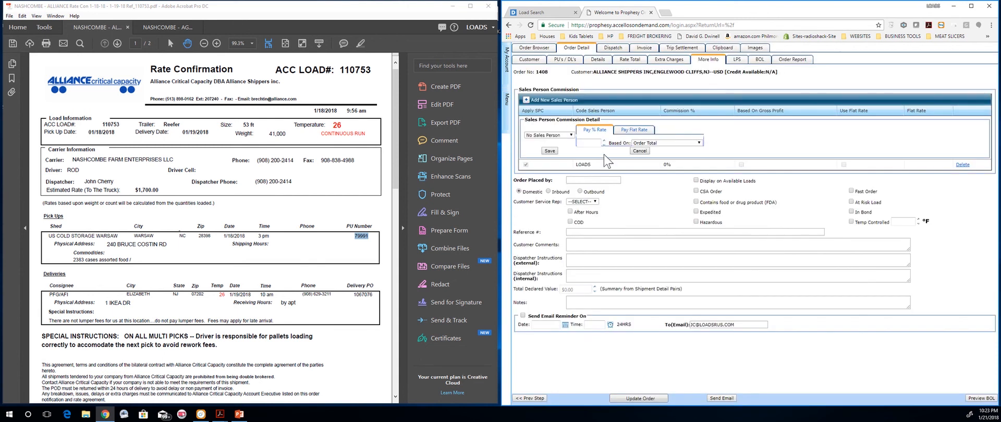
click(640, 152)
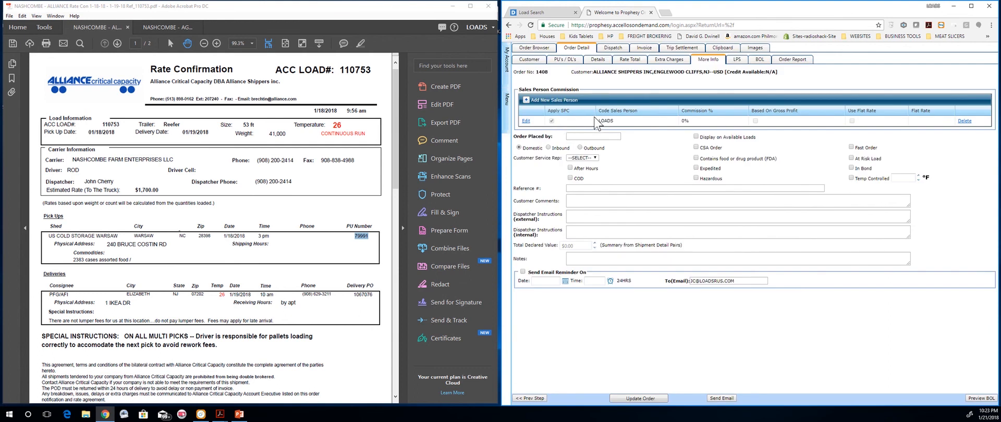
click(526, 121)
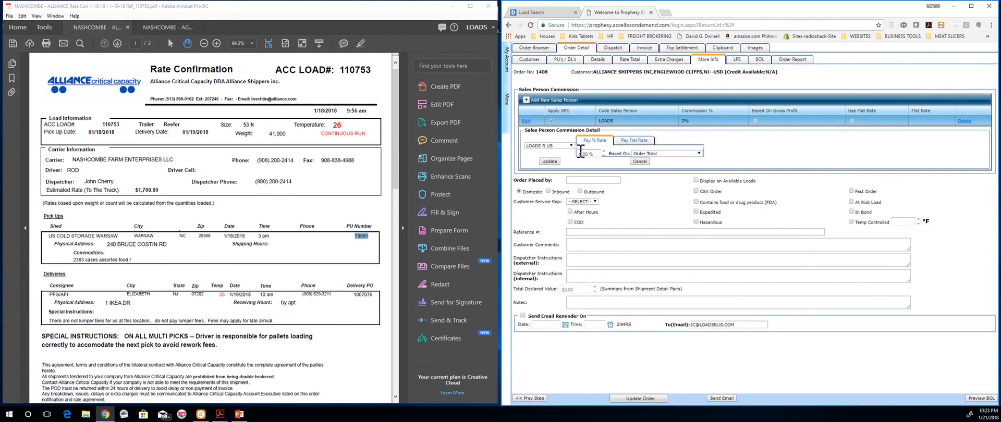
click(568, 145)
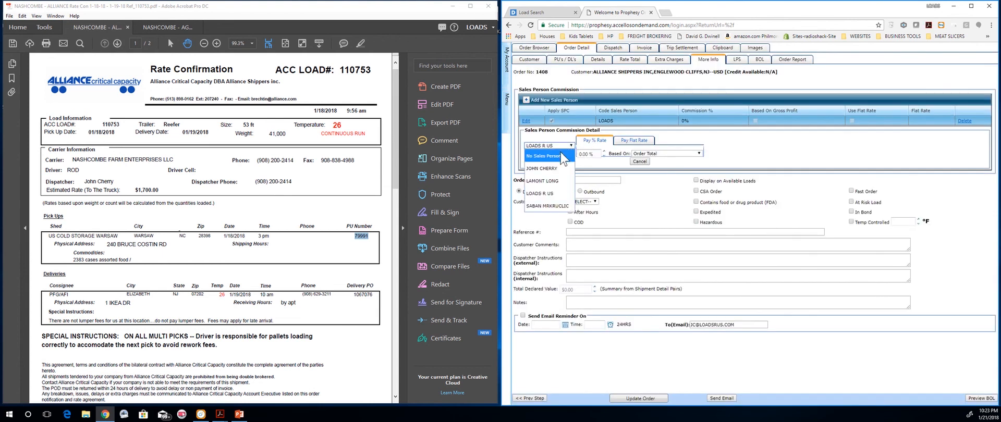
click(552, 193)
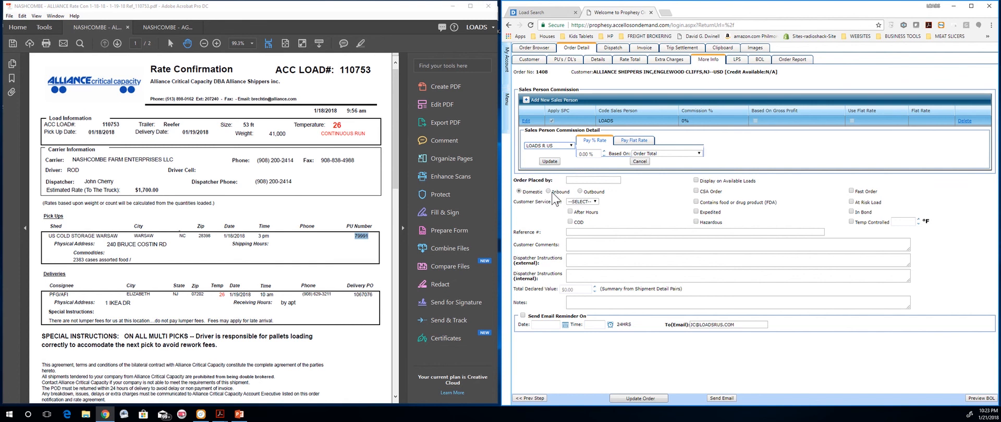
click(586, 155)
click(551, 161)
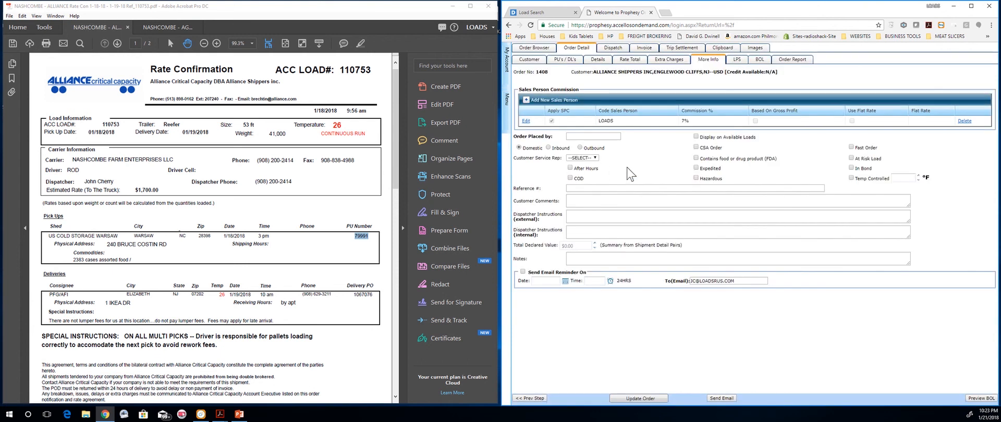
Step: Enter the caller's name in the Order Placed by field
click(594, 138)
Step: Flag the order as FDA food or drug product and temperature controlled at 26 °F
click(588, 157)
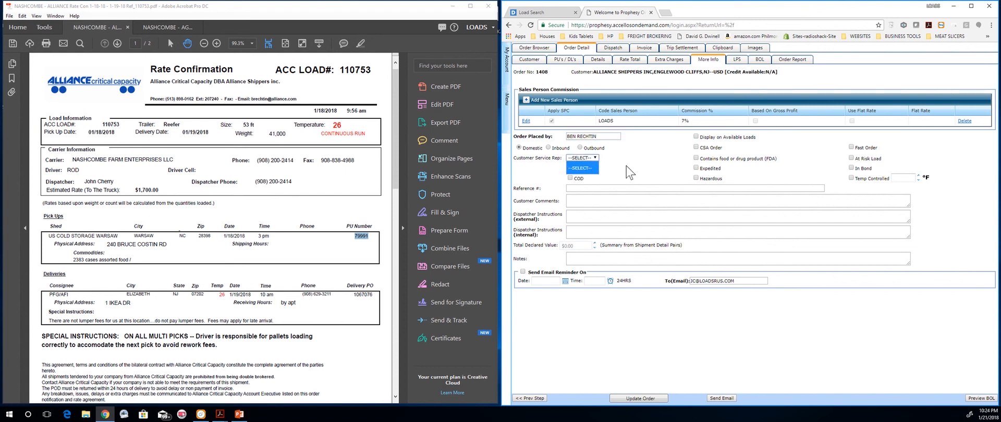
click(651, 169)
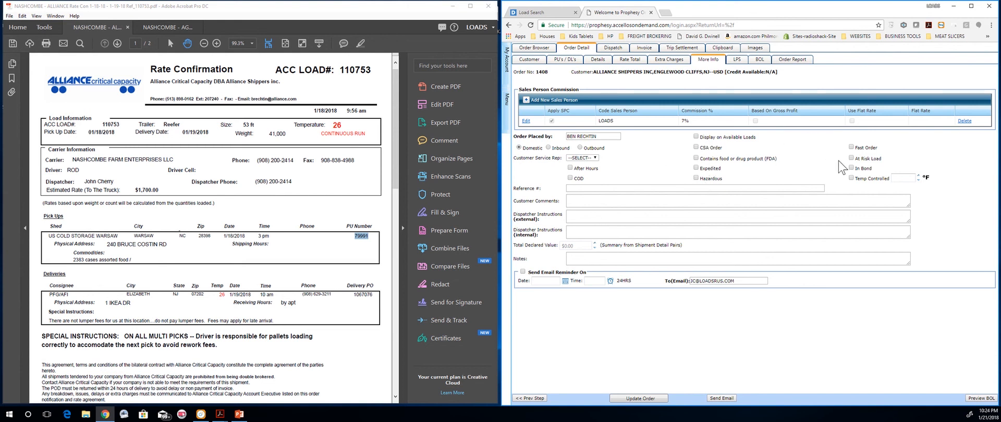
click(696, 158)
click(905, 179)
Step: Copy load number 110753 from the rate confirmation PDF into the Reference # field
drag(343, 70, 363, 73)
click(340, 70)
double_click(340, 70)
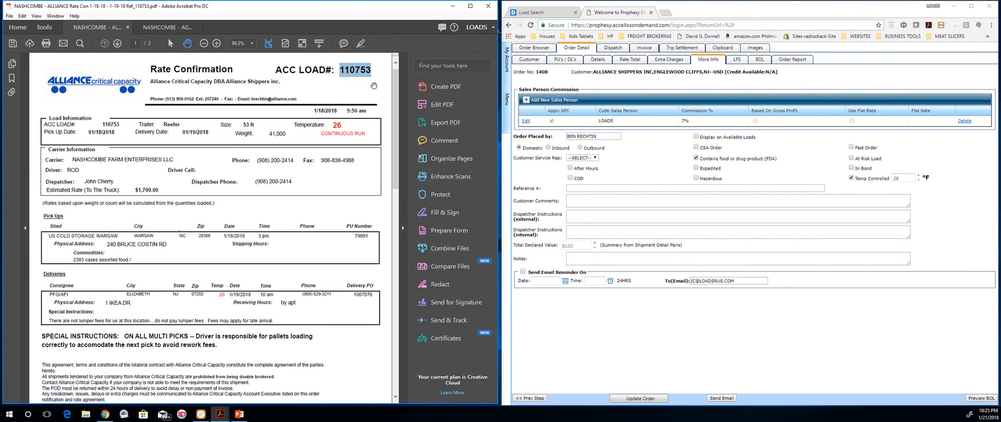
click(574, 189)
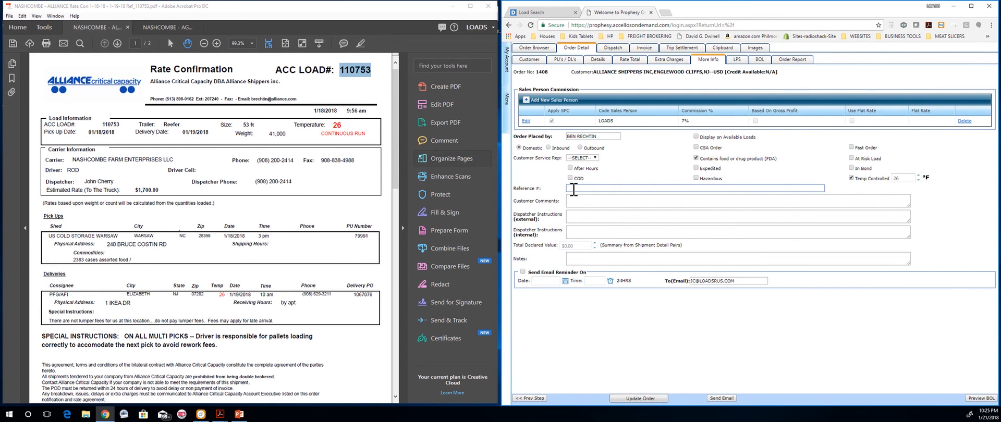
text(110753)
Step: Write dispatcher instructions (ASSORTED FOODS, driver, phone, truck, trailer), enable an email reminder, and update the order
click(582, 218)
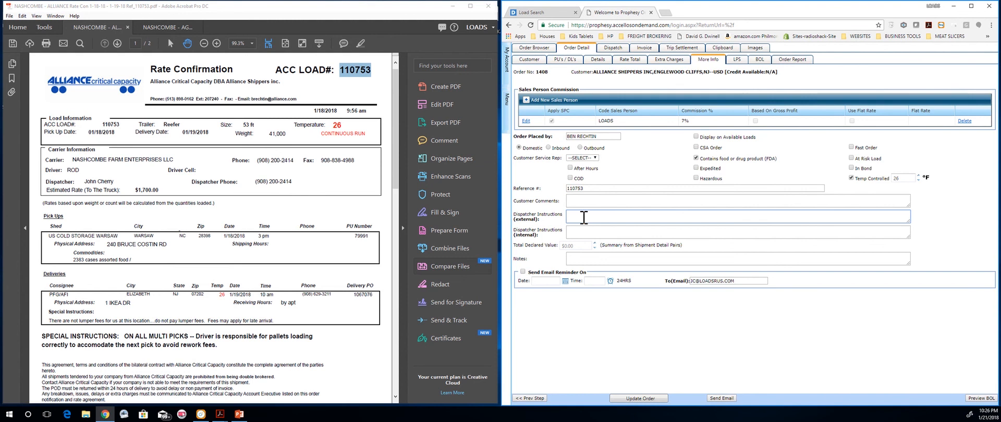
text(ODITY)
text(:  )
text(ADS)
text(ORT)
text(ED FO)
text(DRIVER)
text(:  RO )
text(D )
text(- )
text(PHONE)
text(: )
text(11)
text(1-111)
text(-1111)
text( - )
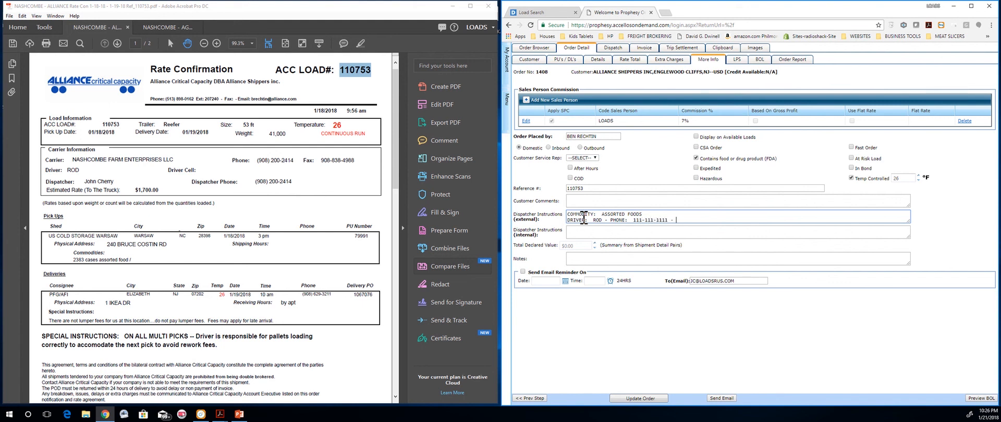
text(TRK# 1 - TRAILER# 1)
click(522, 272)
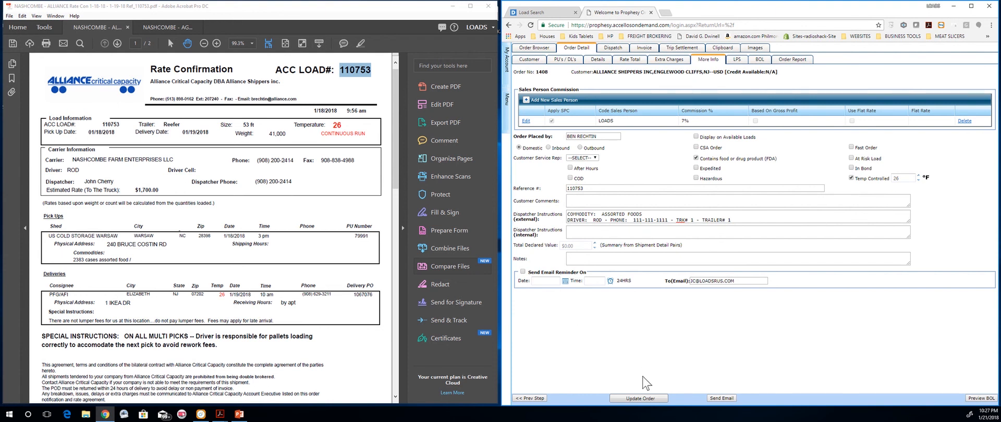
click(641, 399)
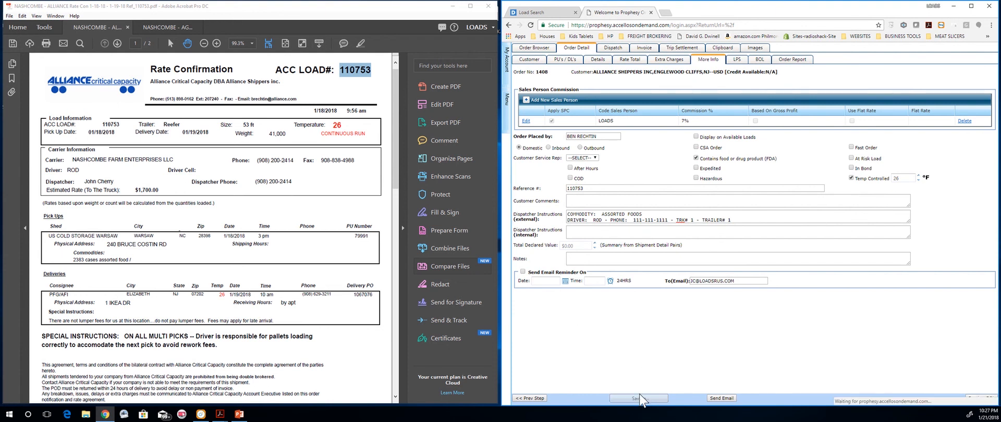